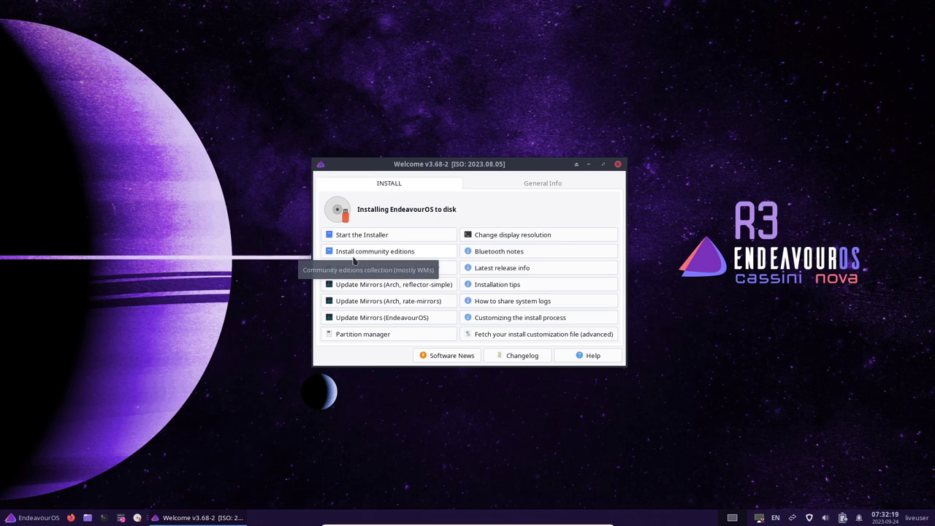
Step: Start the installer in Online mode, then cancel it and confirm abandoning the run
click(390, 237)
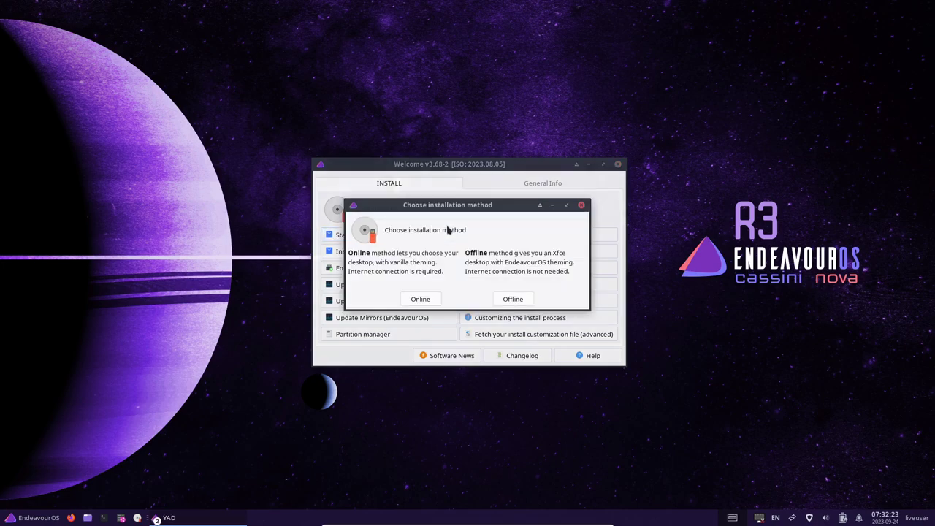
click(430, 298)
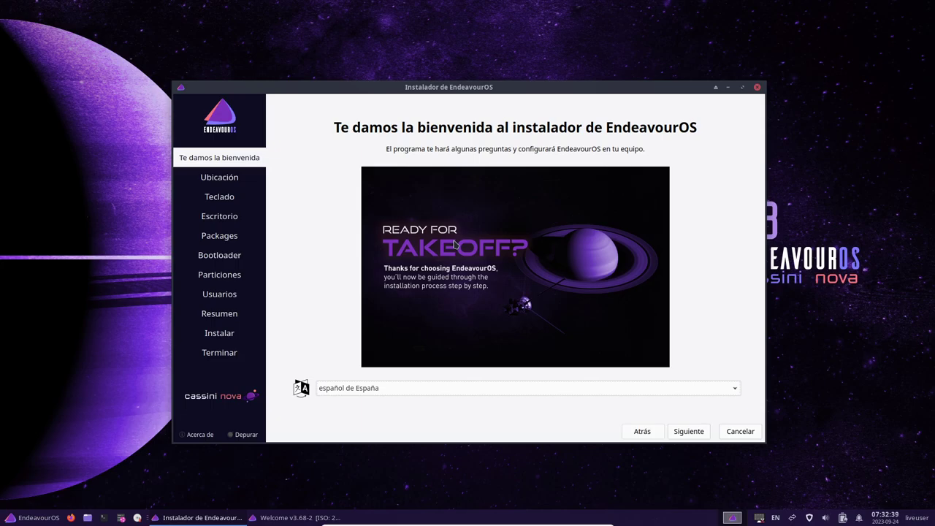
drag(521, 88, 463, 57)
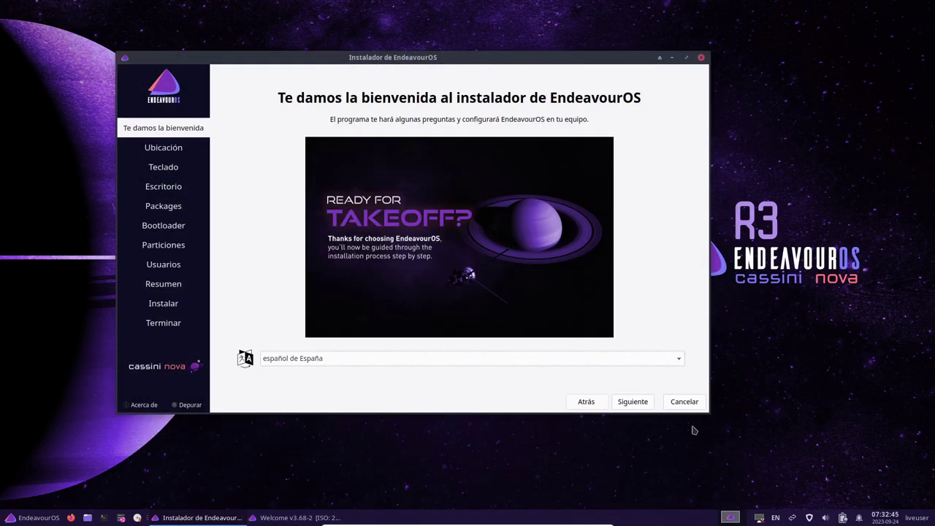
click(685, 403)
click(395, 239)
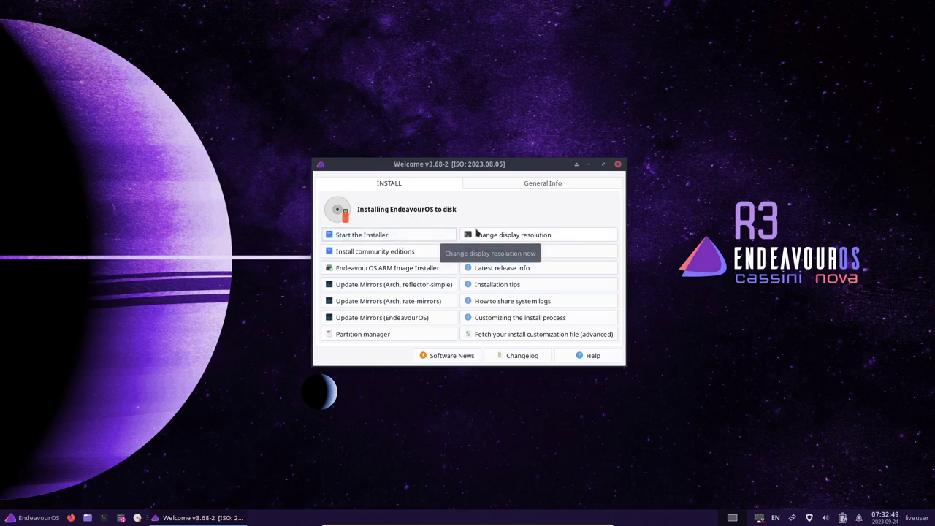
Step: Relaunch the installer and pick the Online installation method again
key(Return)
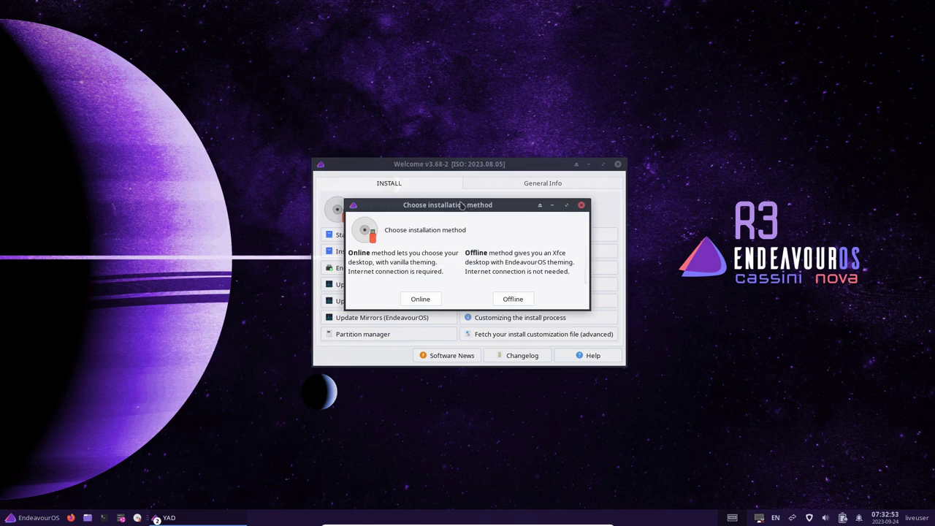
drag(471, 208, 455, 196)
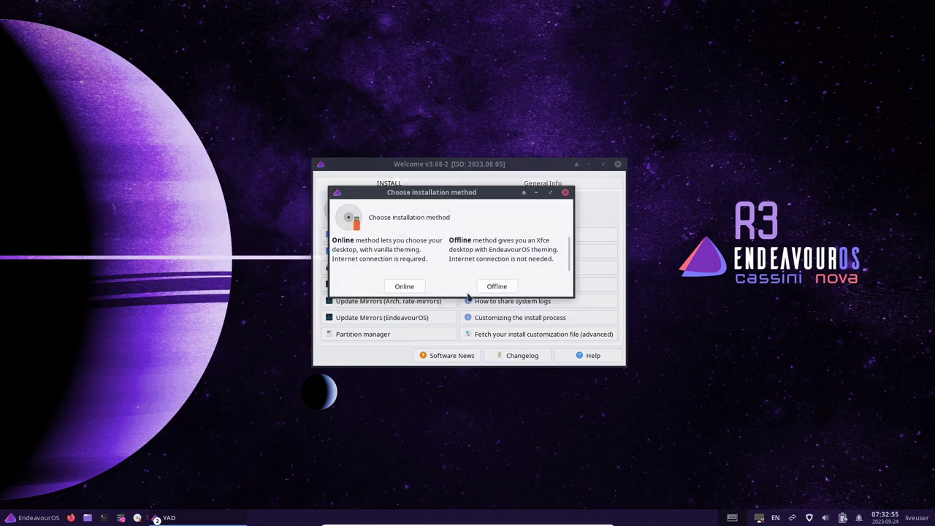
drag(453, 197, 480, 191)
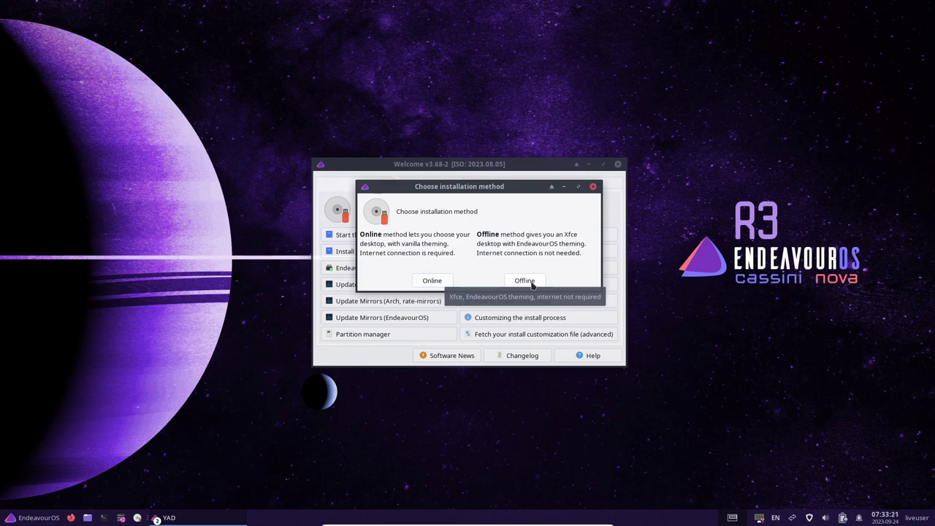
click(432, 281)
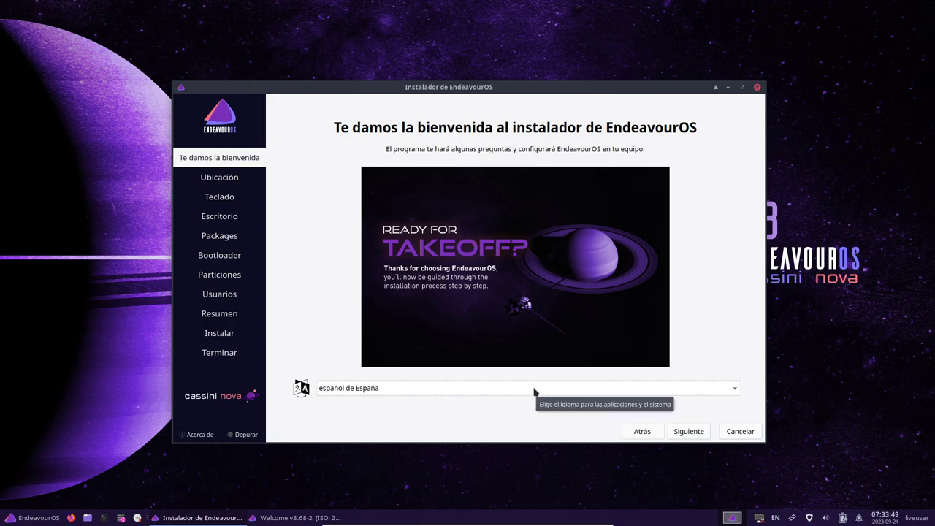
Step: Advance from the welcome page to Ubicación, which shows America / Guayaquil
click(688, 431)
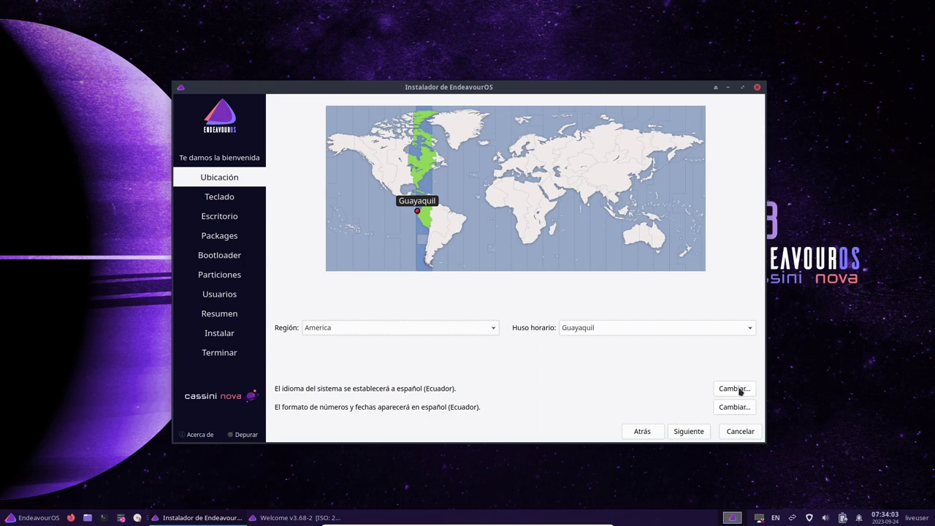
Step: Set the keyboard to English (US) with the 'English (US, intl., with dead keys)' variant
click(683, 431)
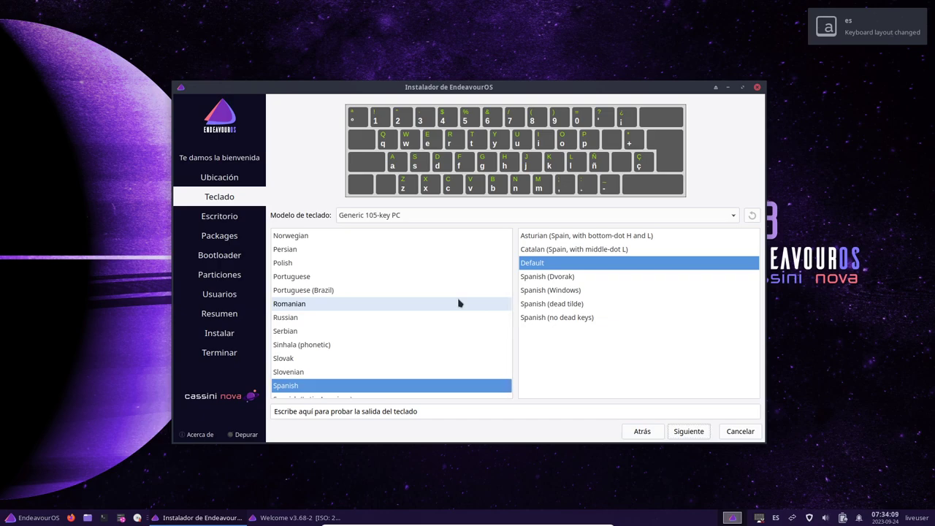
scroll(416, 343, up, 7)
scroll(417, 349, up, 10)
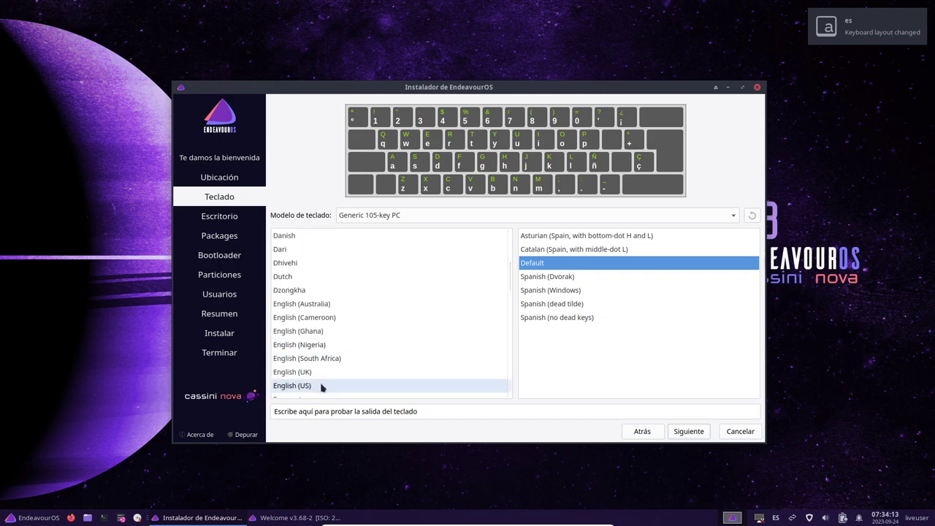
click(321, 386)
scroll(697, 329, down, 3)
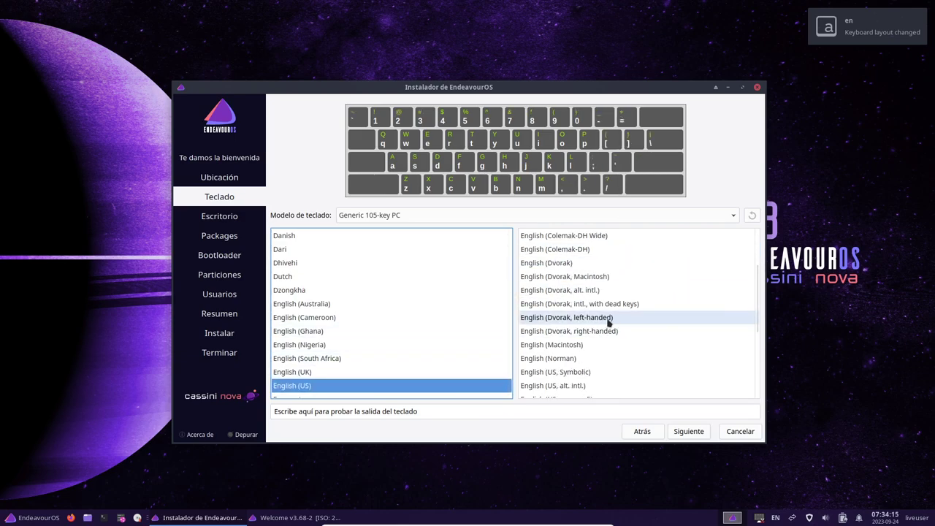
scroll(632, 353, down, 5)
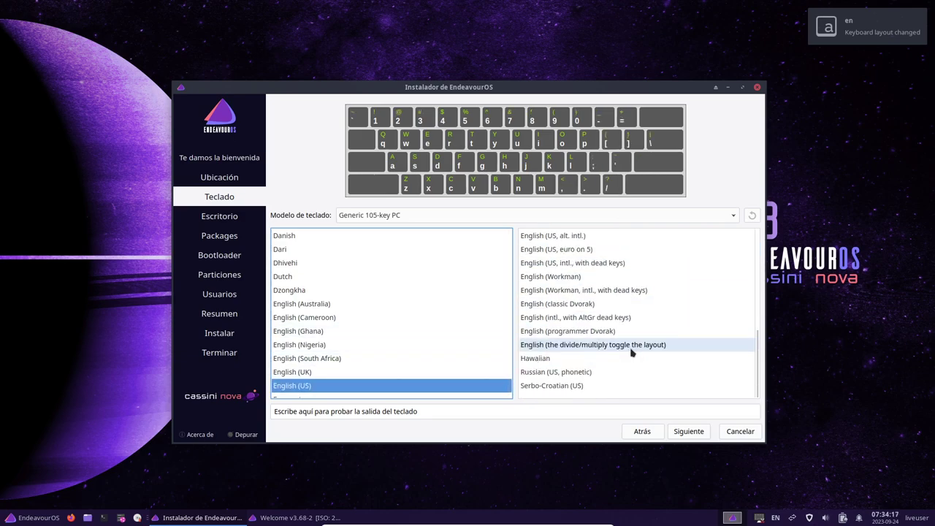
click(603, 292)
scroll(666, 317, up, 1)
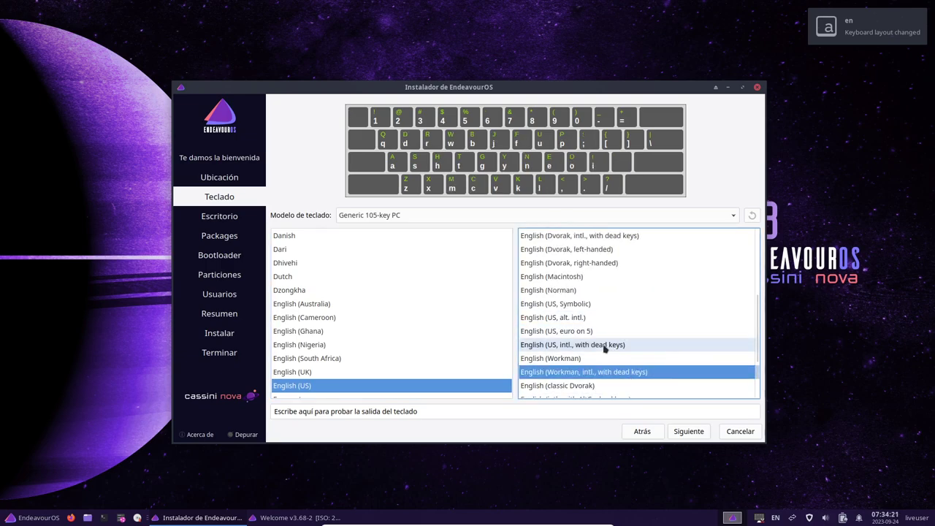
click(675, 344)
click(688, 431)
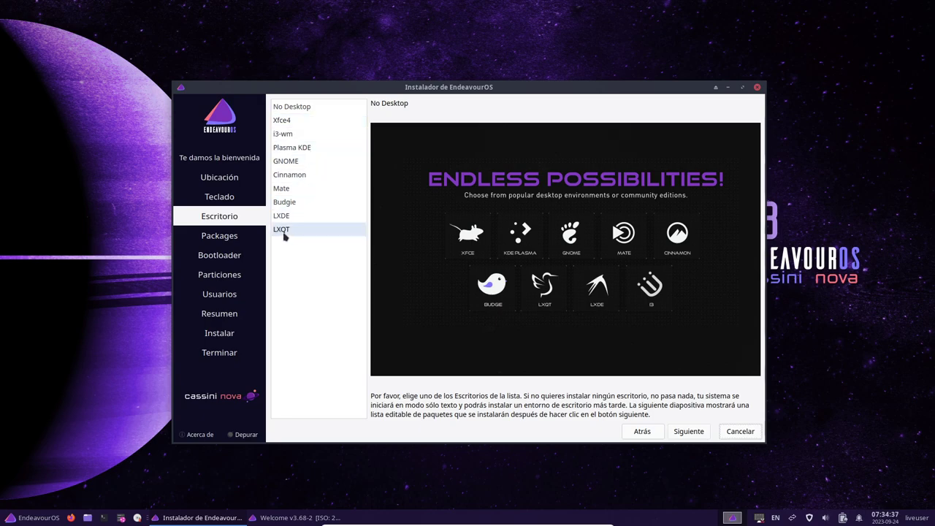
Step: Select LXQT as the desktop and accept the default package selection
click(284, 232)
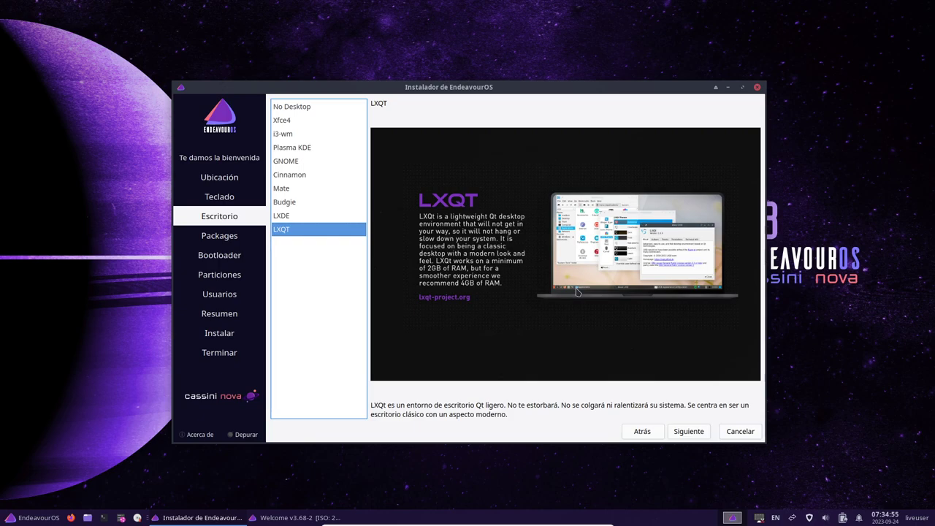
click(690, 435)
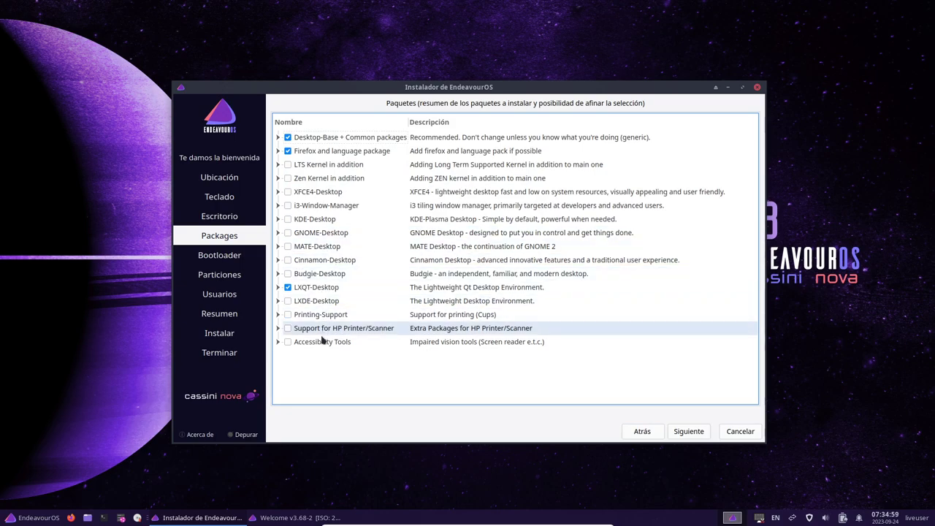
click(698, 432)
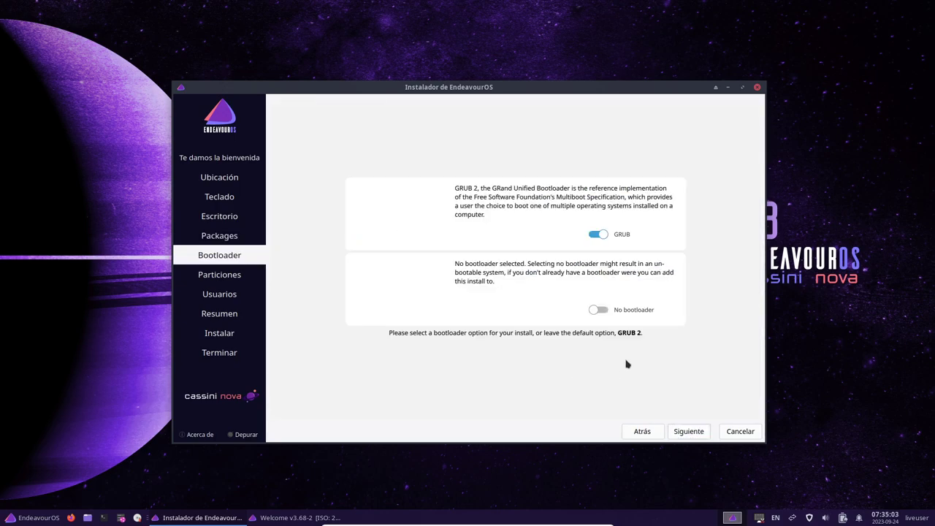
Step: Leave GRUB enabled and advance to the Particiones page for the VBOX HARDDISK
click(695, 435)
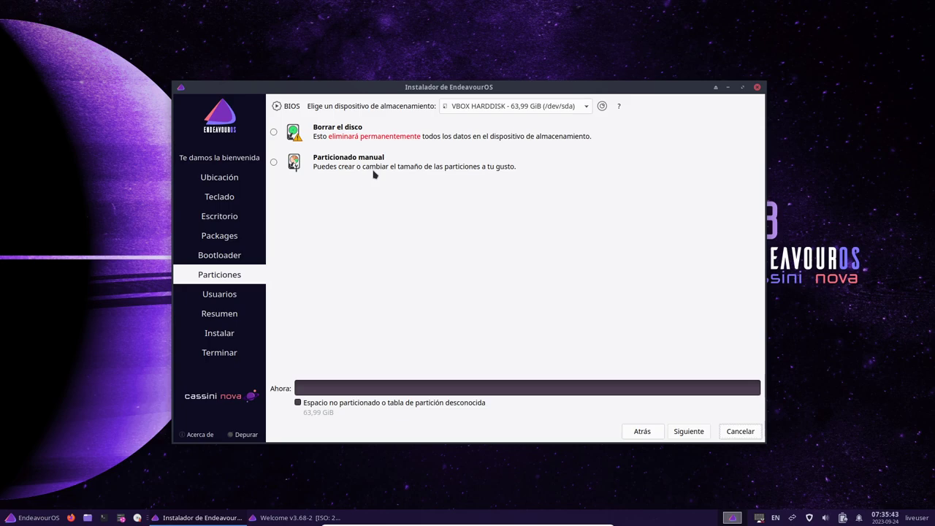
Step: Choose Borrar el disco with hibernation-capable swap, ext4 filesystem and the bootloader in the MBR
click(319, 128)
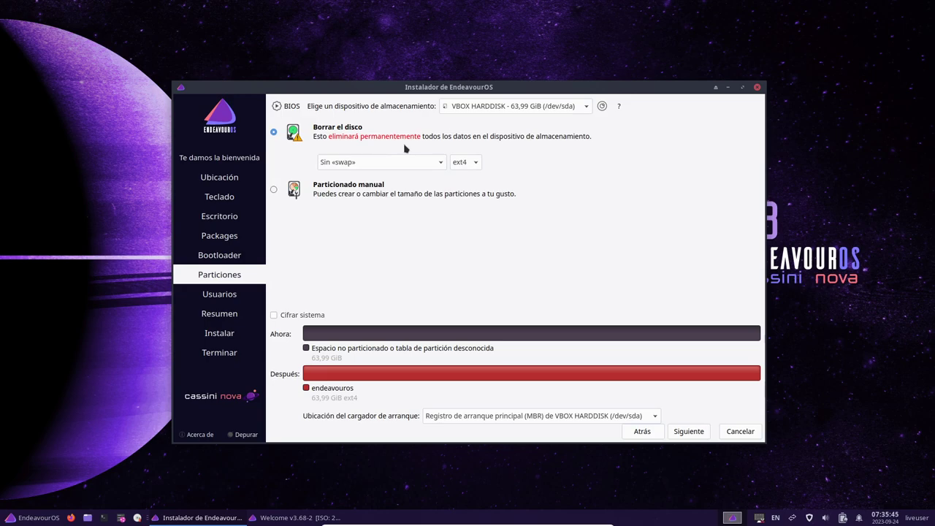
click(394, 159)
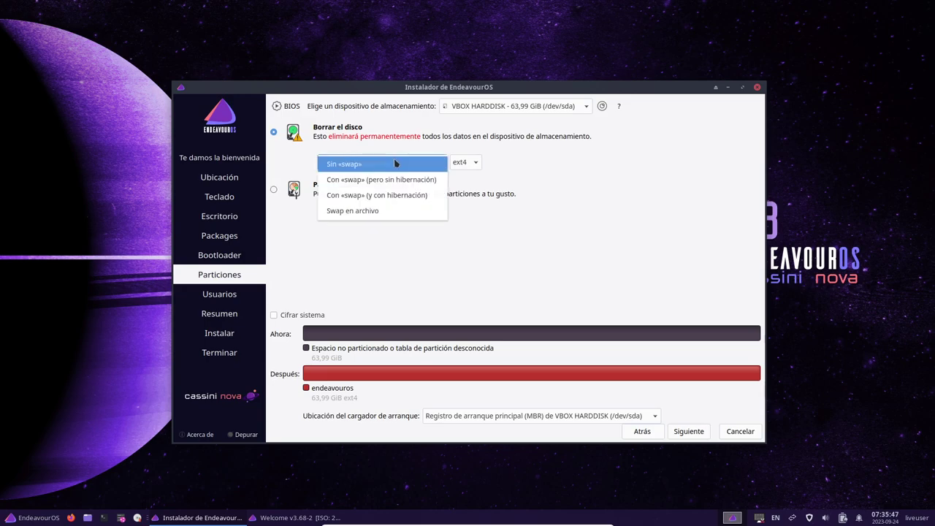
click(388, 197)
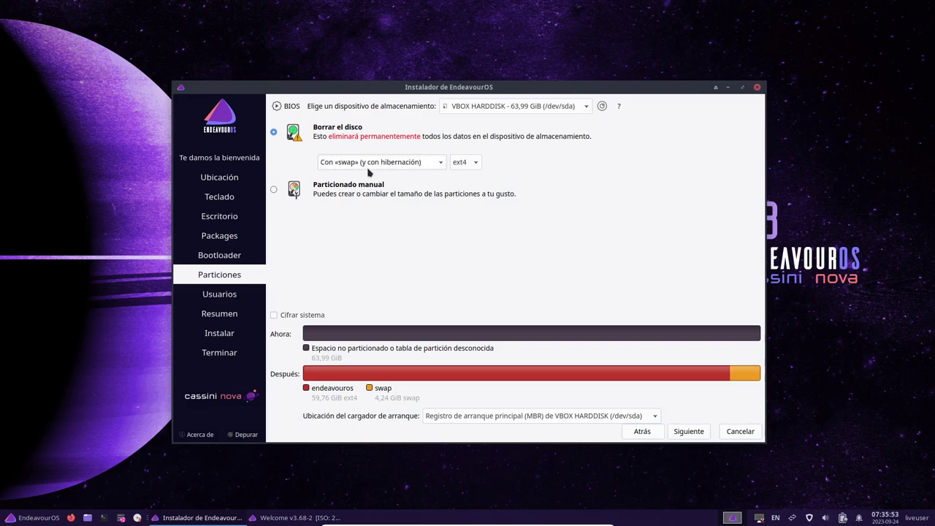
click(465, 163)
click(466, 165)
click(527, 426)
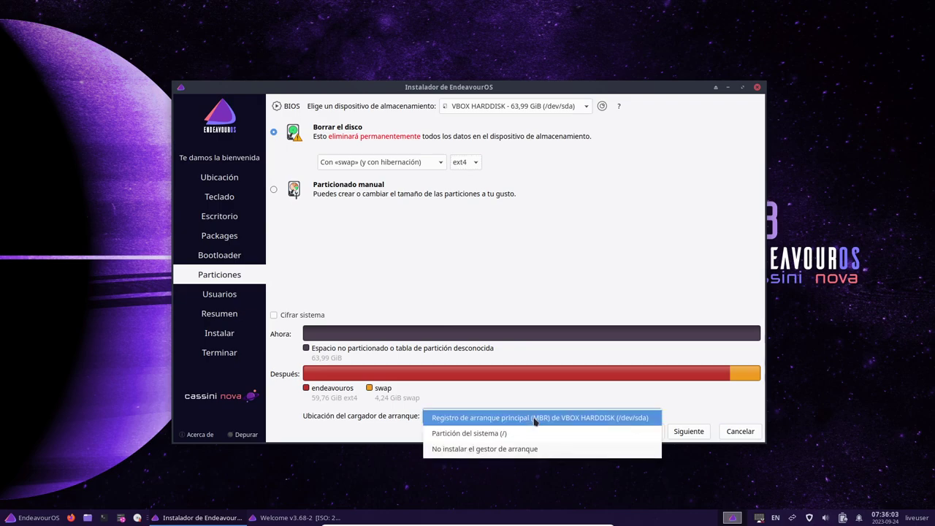
click(536, 419)
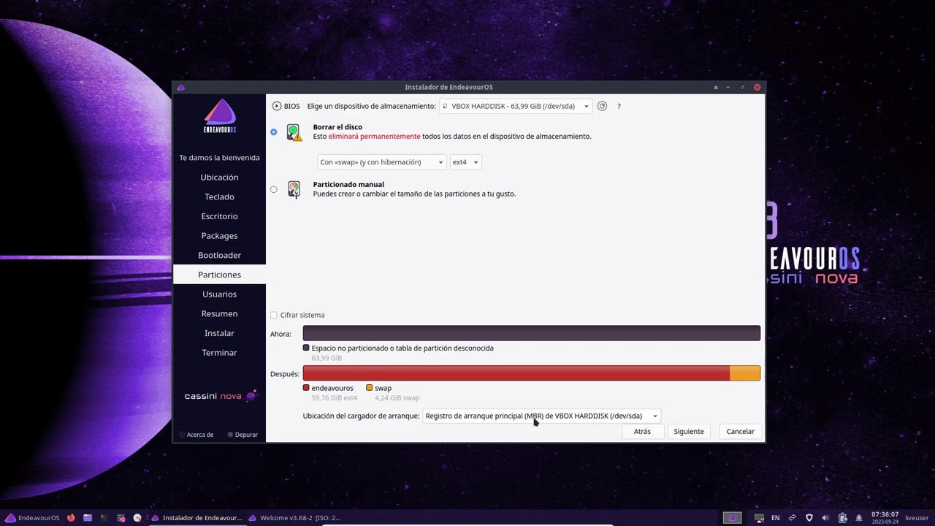
Step: On the user step, enter the user's full name and correct its capitalisation
click(689, 434)
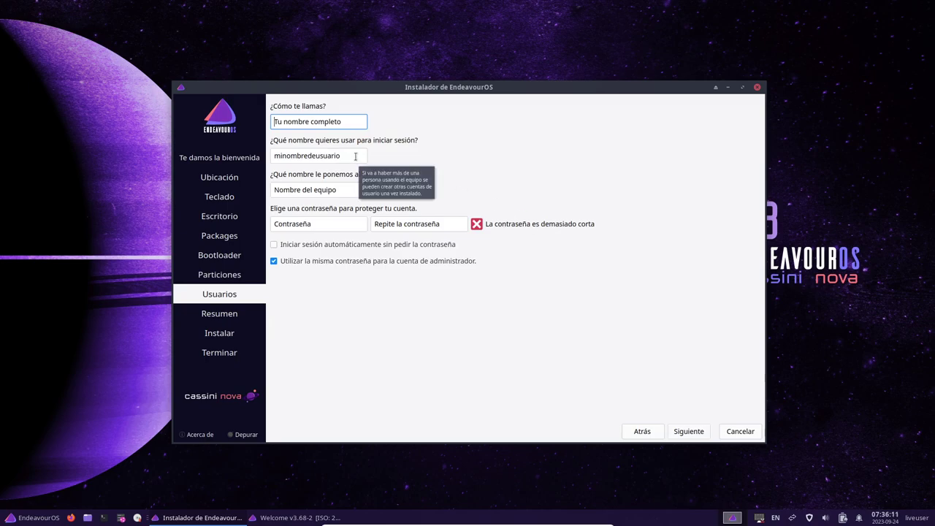
text(LibrebYte)
key(BackSpace)
key(BackSpace)
key(BackSpace)
key(BackSpace)
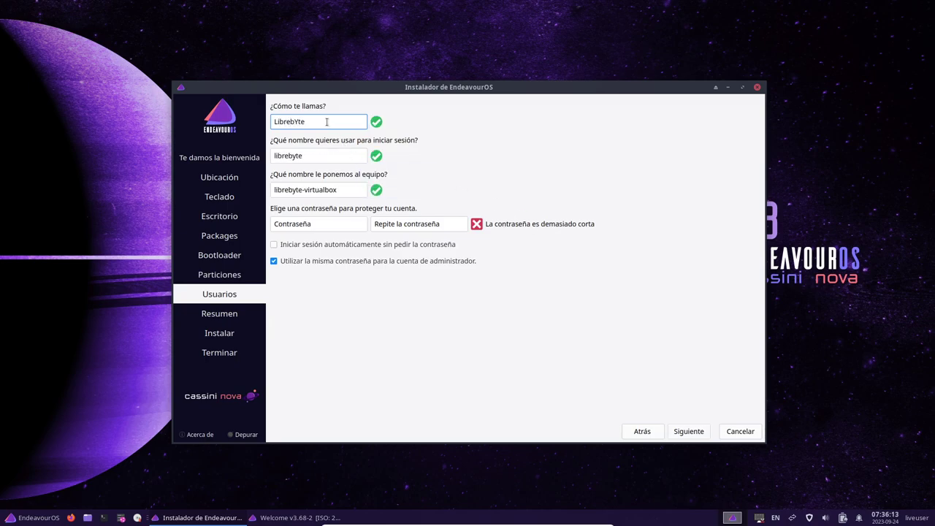
text(Byte)
click(328, 159)
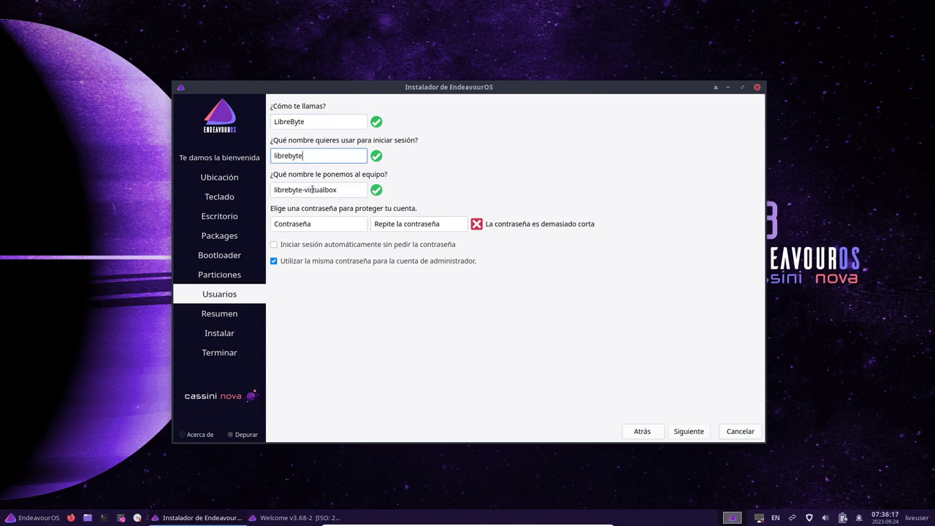
Step: Enter the account password in both password fields and continue to Resumen
click(310, 224)
text(123)
click(406, 223)
text(123)
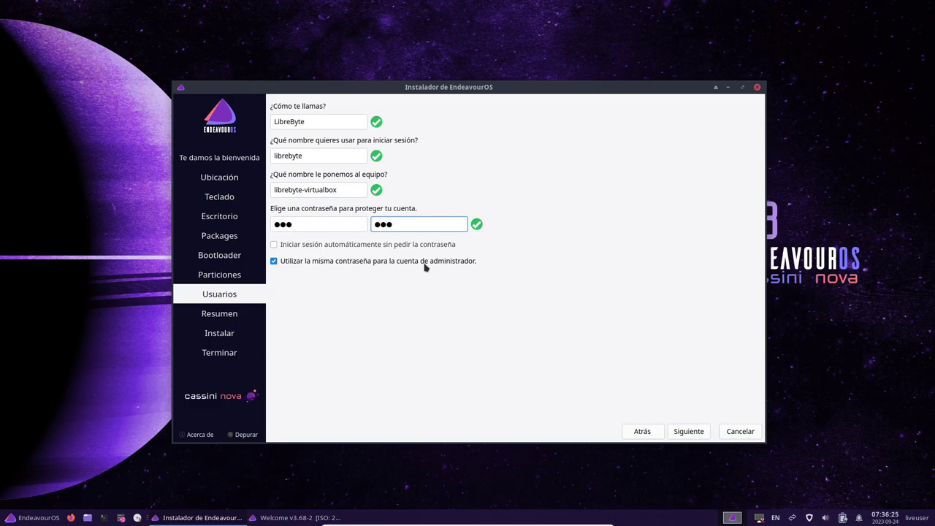
click(697, 431)
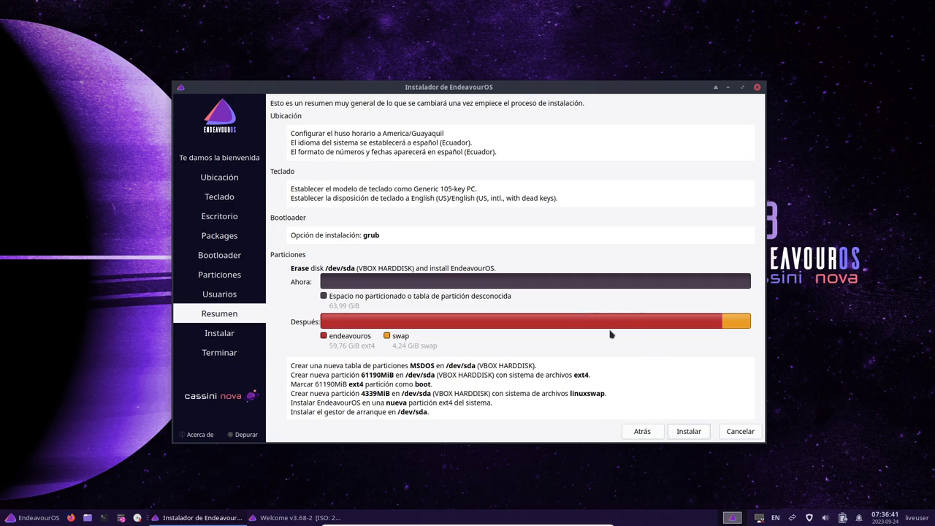
Step: Start the installation and confirm it, letting it run until the pacstrap failure
click(690, 432)
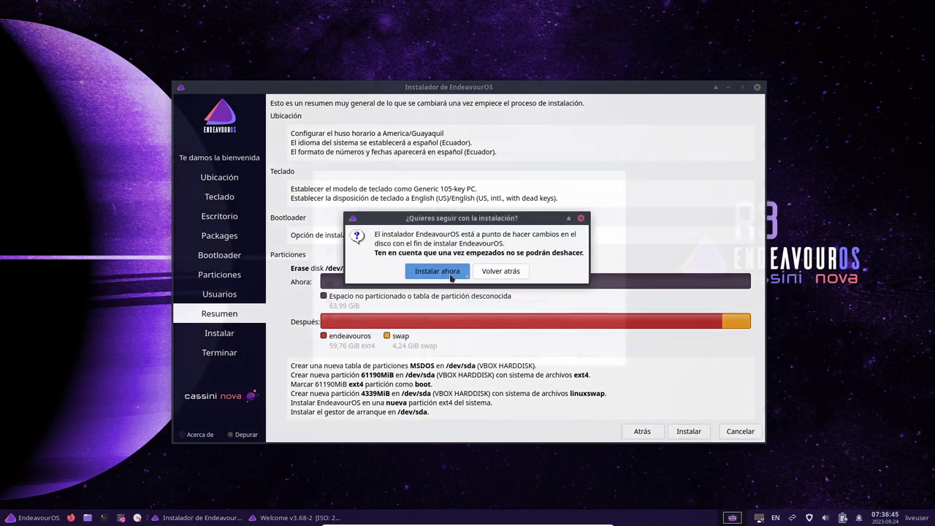
click(437, 271)
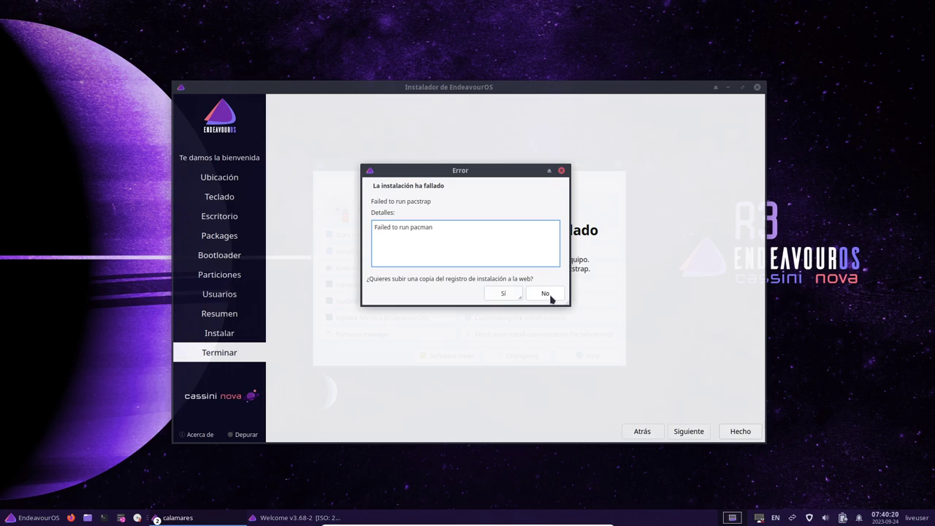
Step: Decline the log upload, relaunch the Online installer and keep the America/Guayaquil location
click(550, 297)
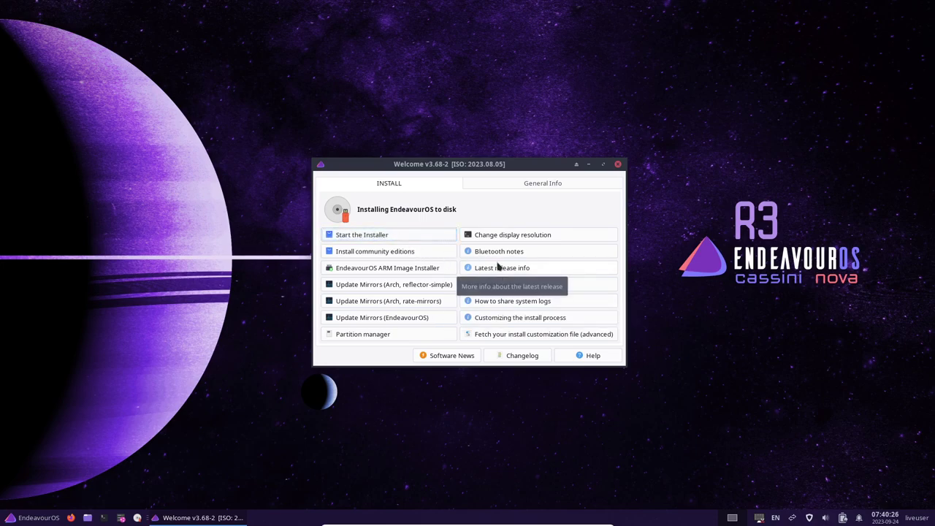
click(417, 298)
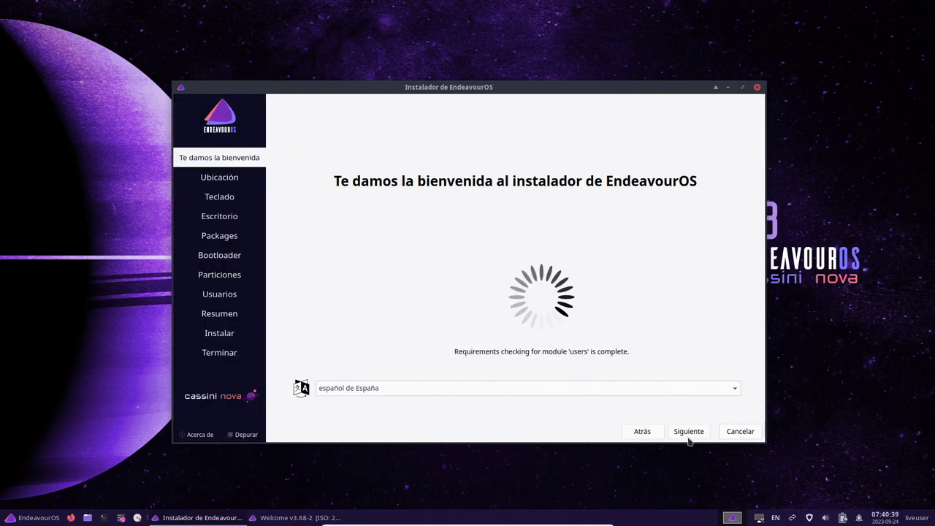
click(688, 437)
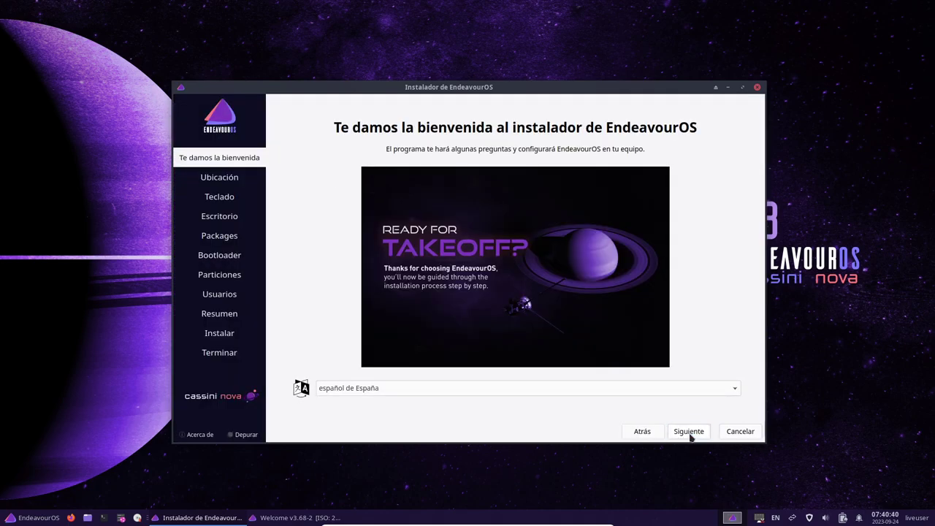
click(689, 432)
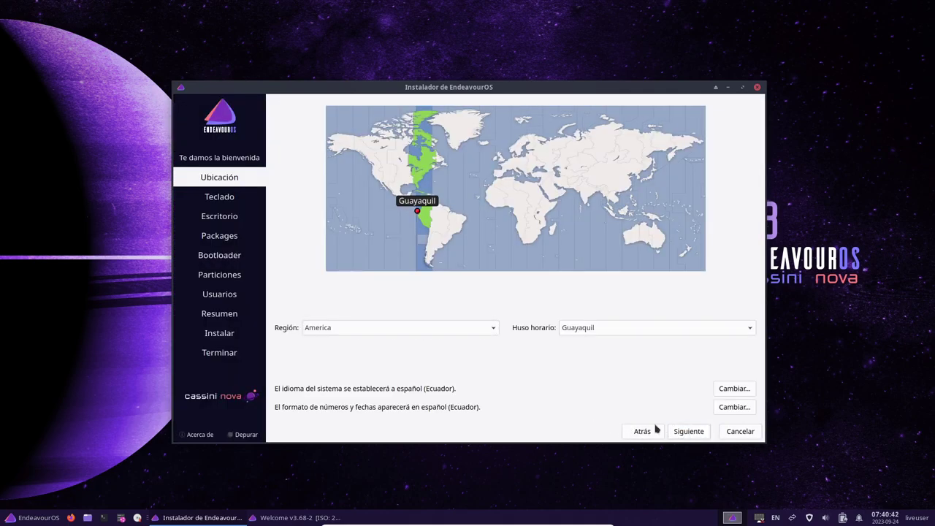
Step: Select the English (US) keyboard layout with its Default variant and continue
scroll(413, 300, down, 3)
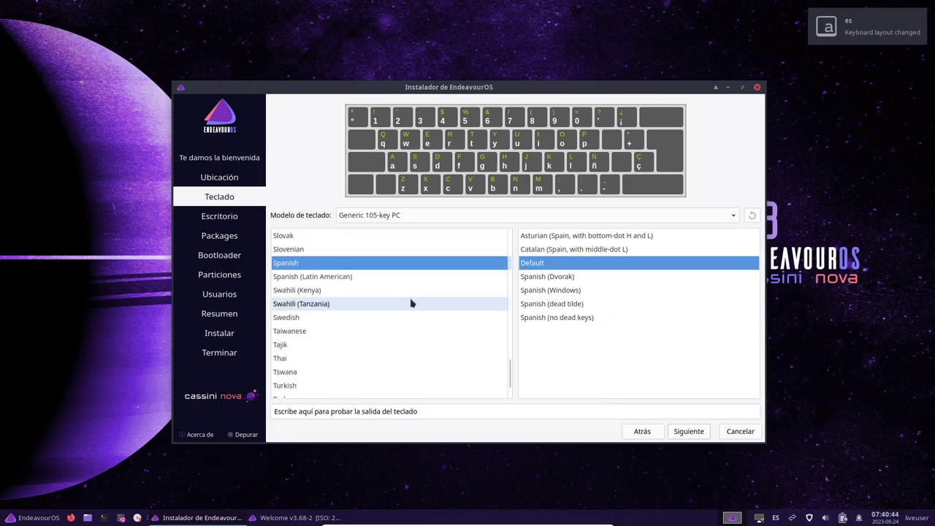
scroll(411, 303, up, 3)
scroll(411, 303, up, 15)
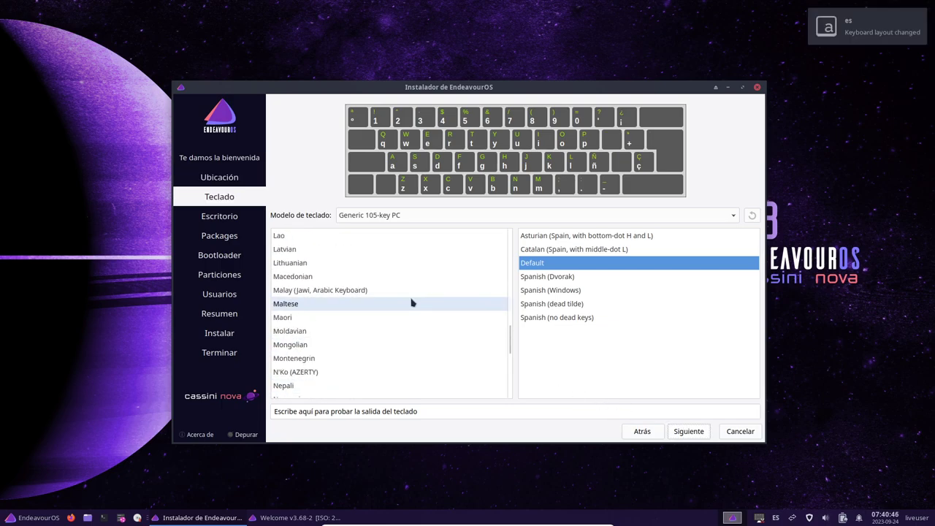
scroll(411, 303, up, 2)
scroll(411, 303, down, 11)
scroll(411, 303, down, 11)
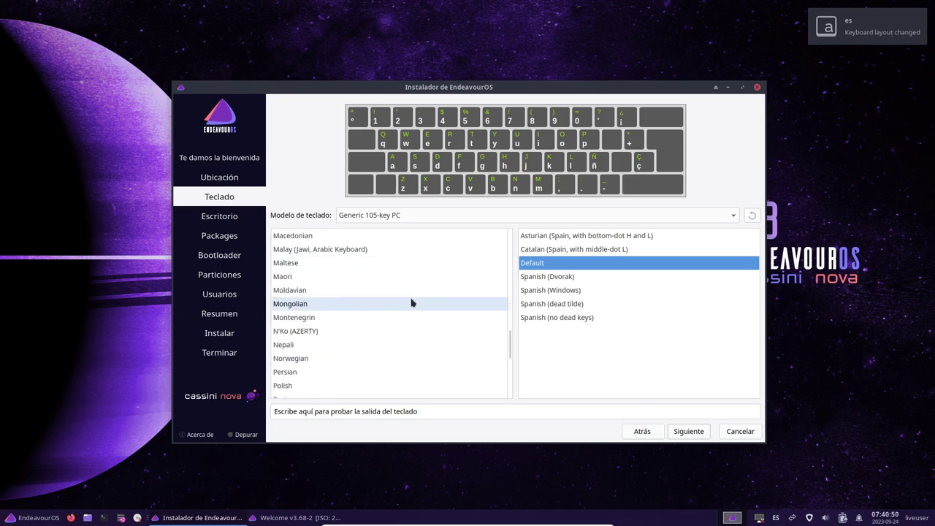
scroll(411, 303, up, 15)
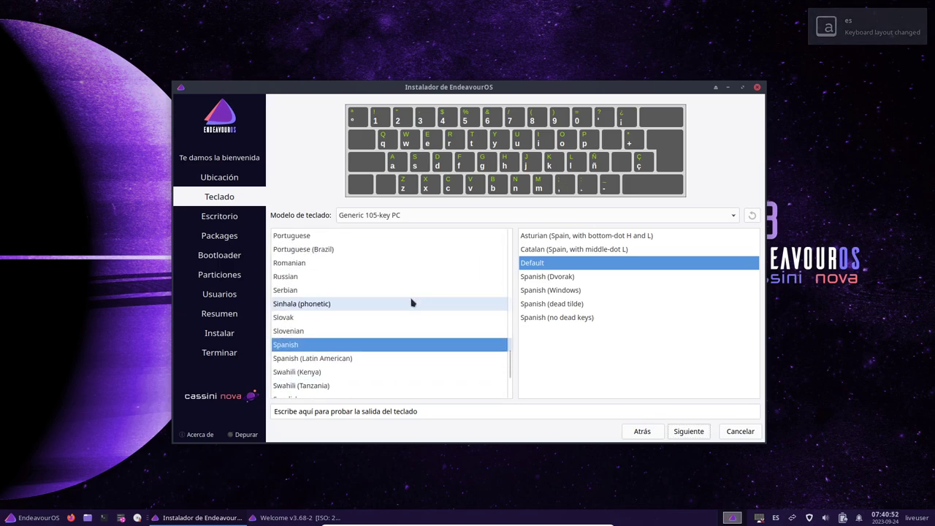
scroll(411, 303, up, 3)
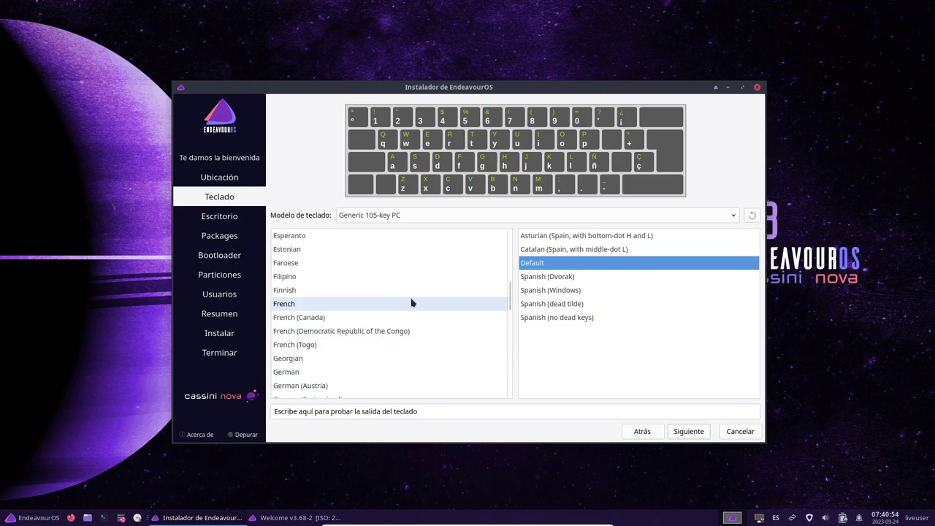
click(411, 303)
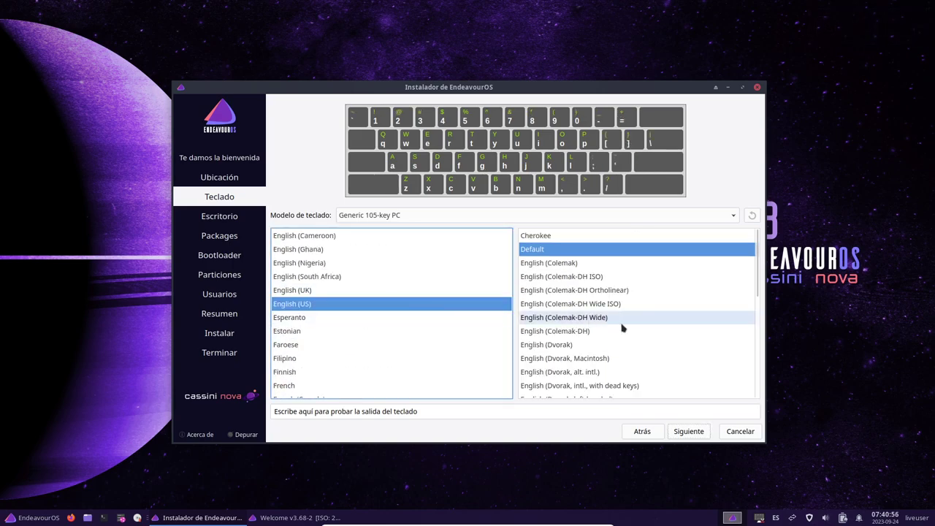
click(690, 430)
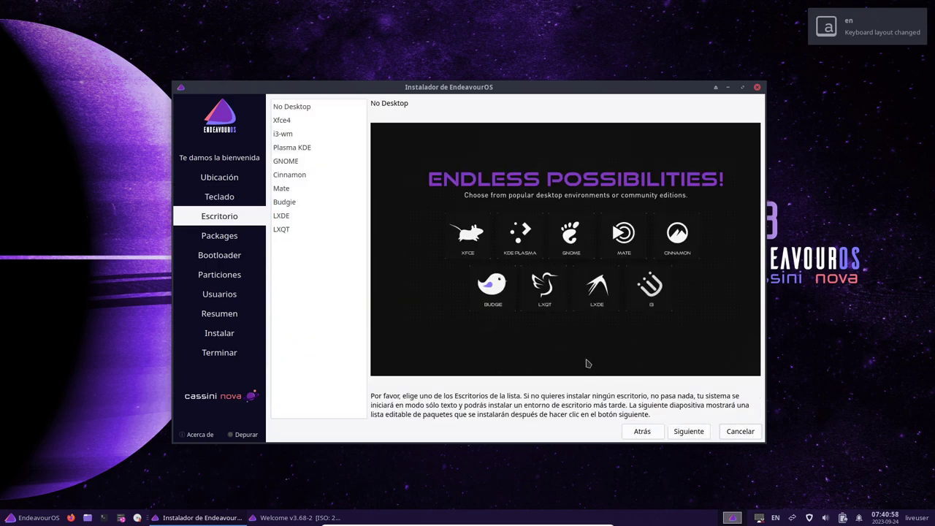
Step: Select LXQT, then accept the default packages and bootloader settings
click(290, 230)
click(689, 431)
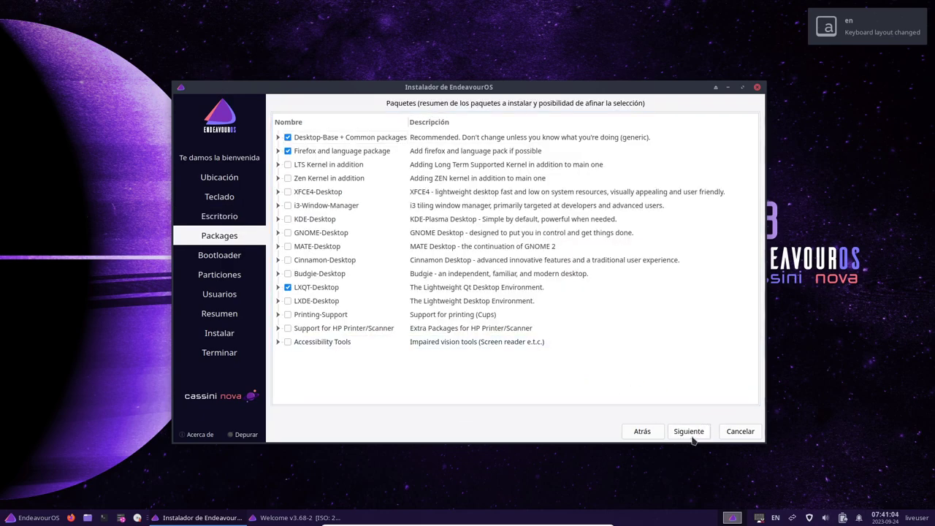
click(691, 436)
click(683, 432)
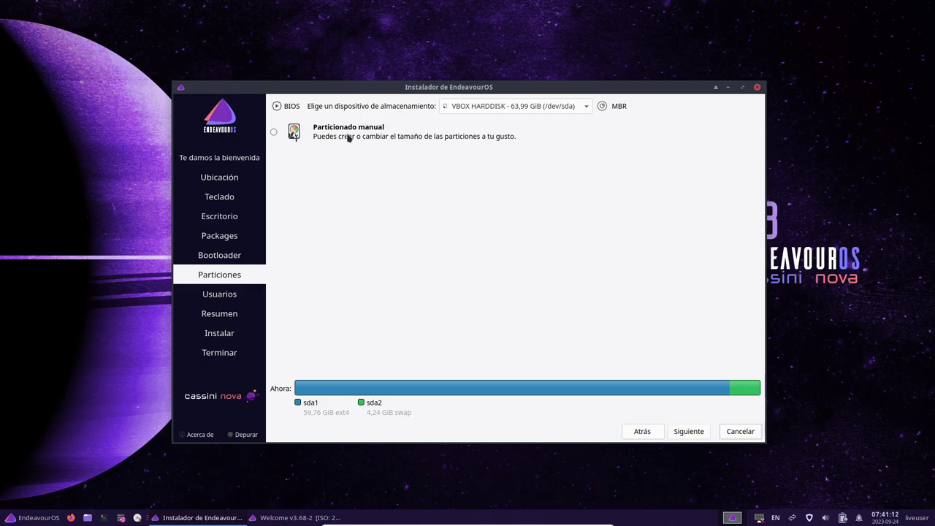
Step: Choose manual partitioning on the VBOX HARDDISK and continue to the partition editor
click(348, 138)
click(515, 106)
click(524, 109)
click(694, 431)
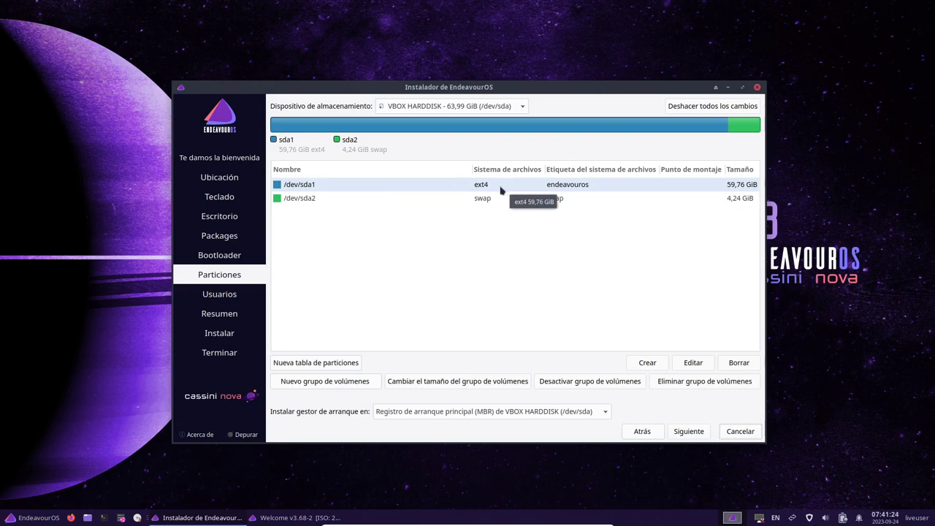
Step: Set the mount point of /dev/sda1 to /
click(356, 192)
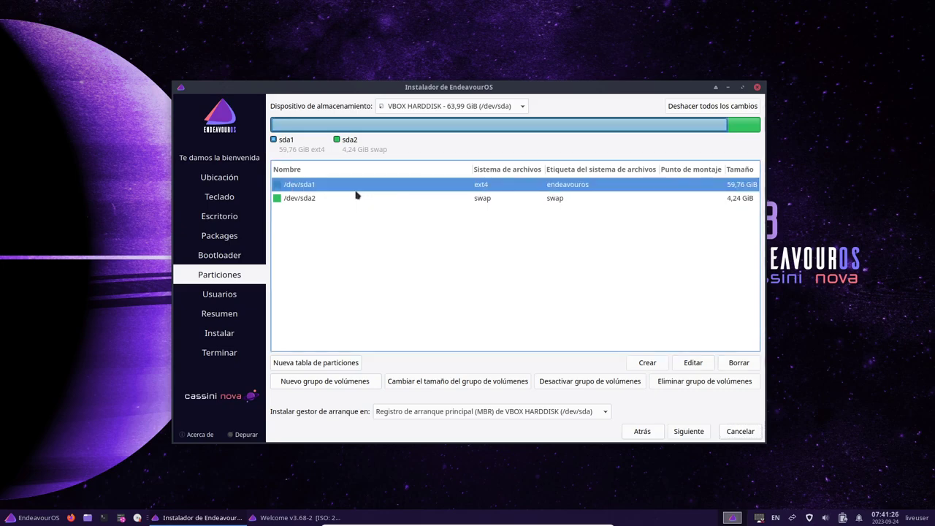
click(695, 362)
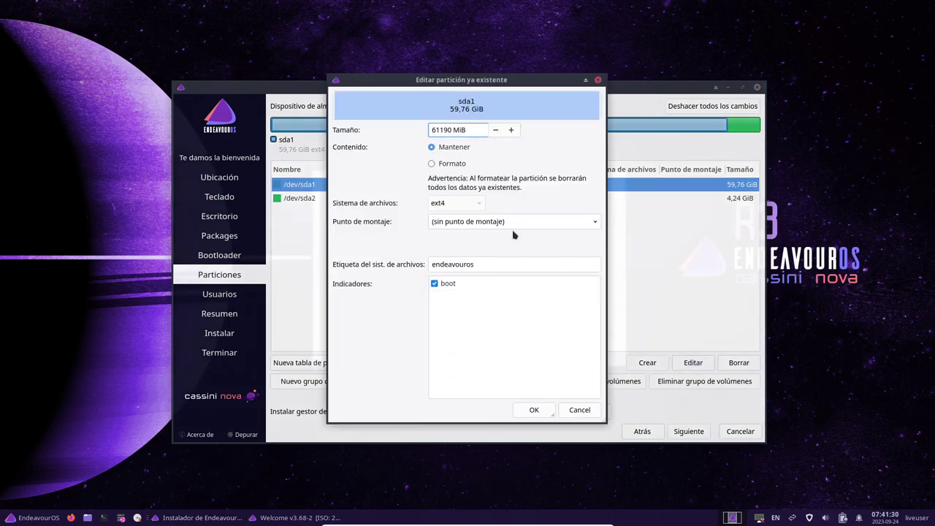
click(468, 219)
click(594, 221)
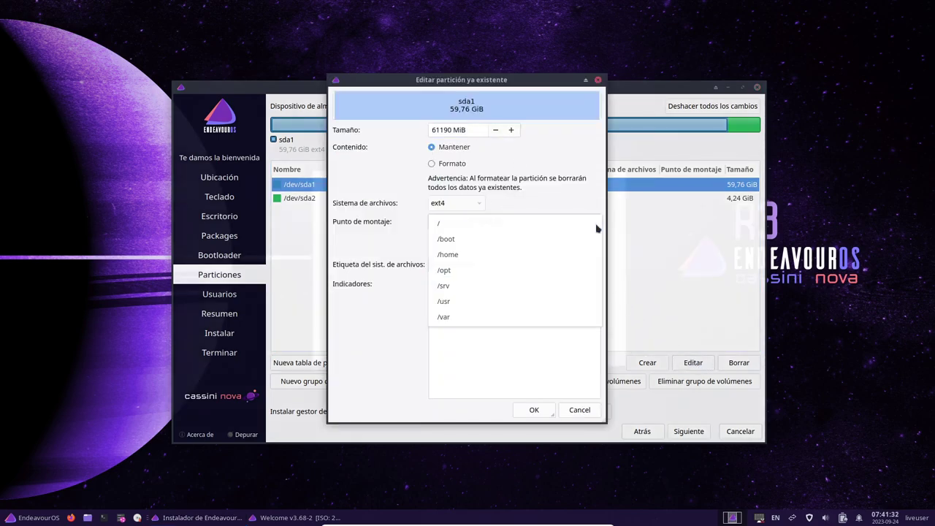
click(544, 224)
click(544, 413)
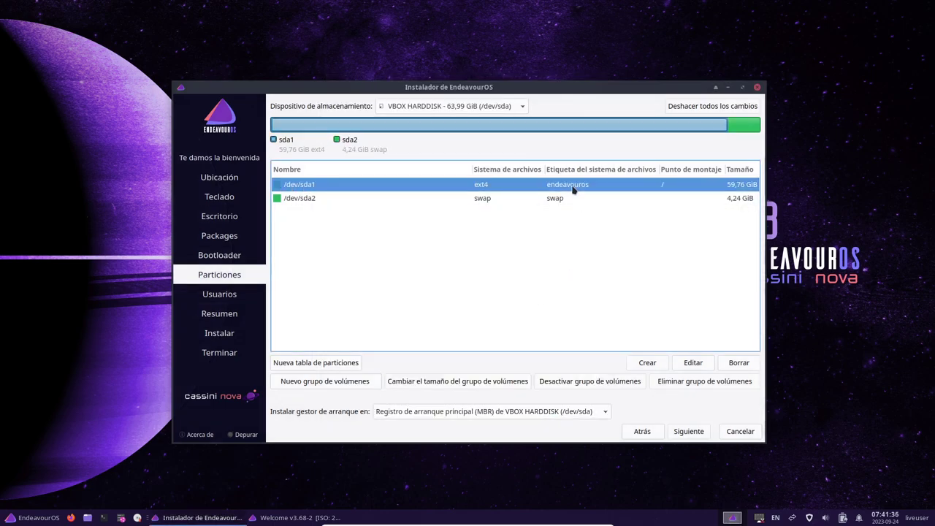
Step: Recheck sda1's settings, then confirm /dev/sda2 stays unformatted linuxswap
double_click(573, 188)
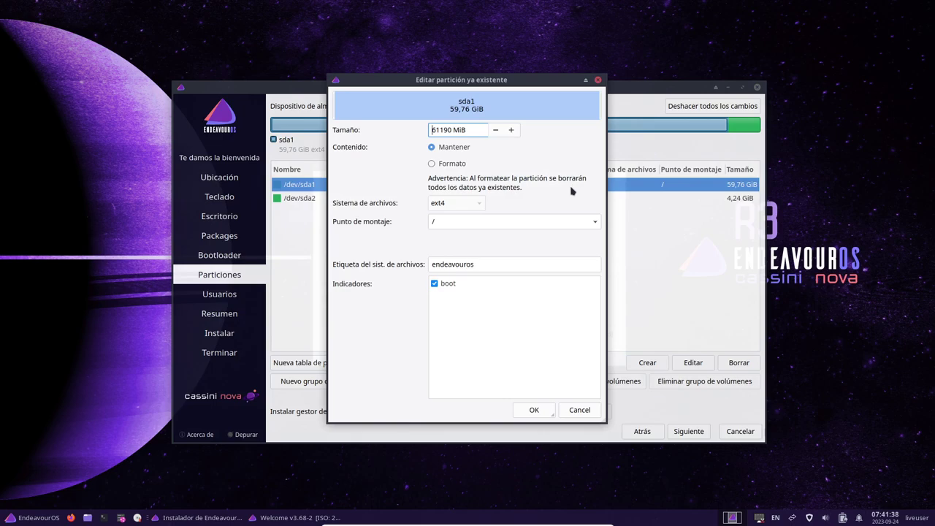
click(545, 413)
click(485, 199)
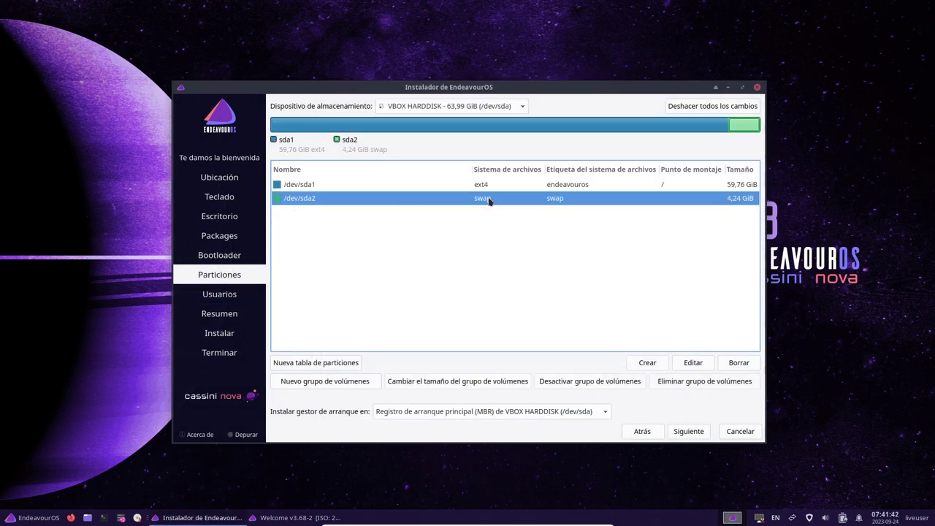
double_click(561, 203)
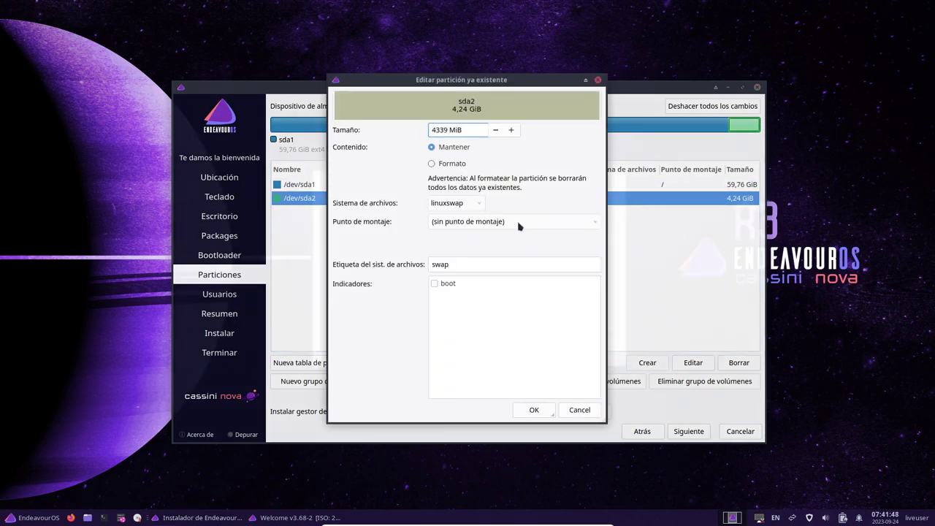
click(534, 410)
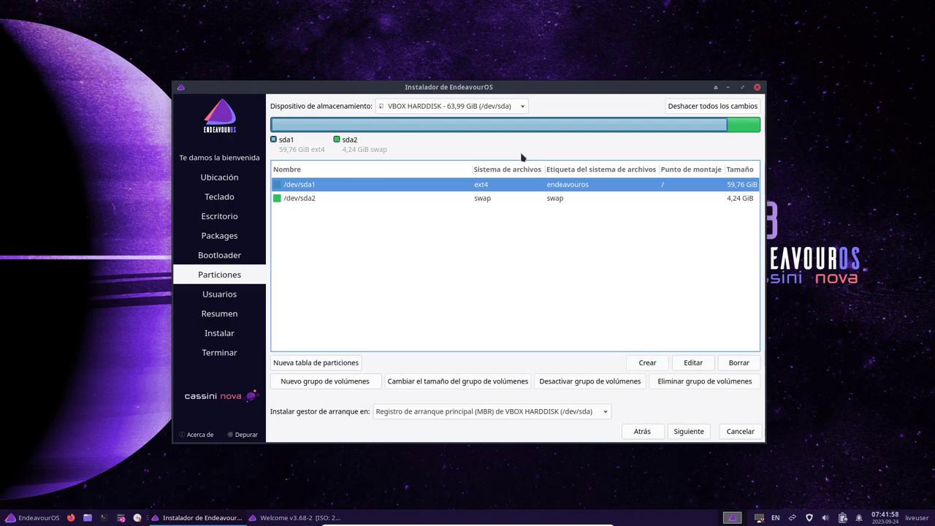
Step: Dismiss the GPT on BIOS notice and enter the user's full name
click(690, 432)
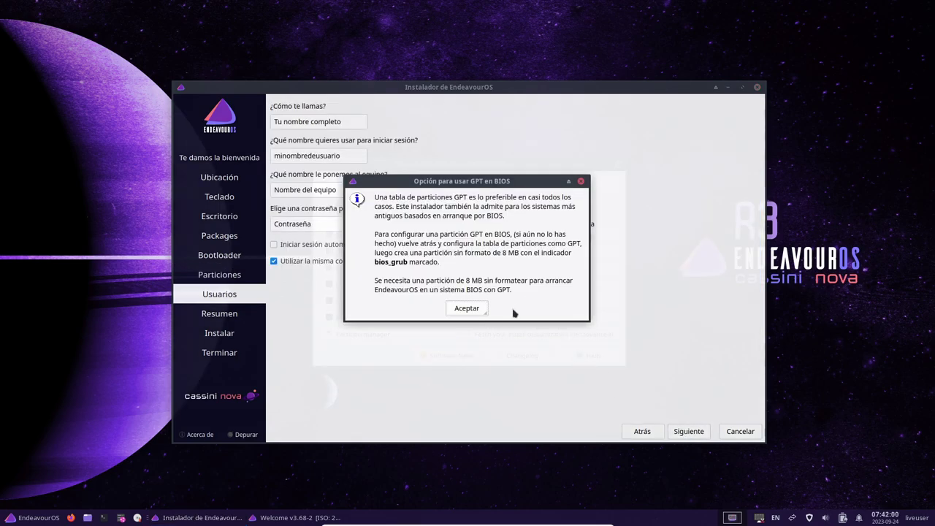
click(471, 311)
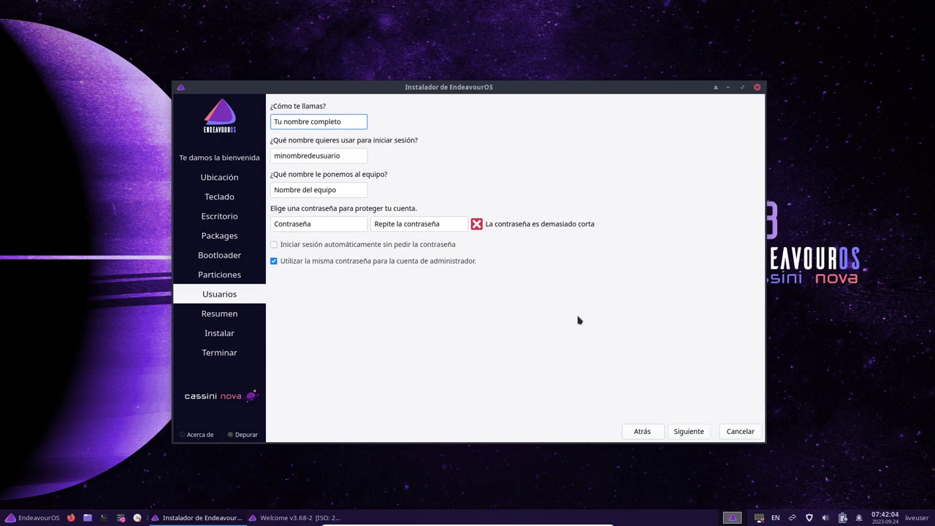
text(LibreByte)
key(Tab)
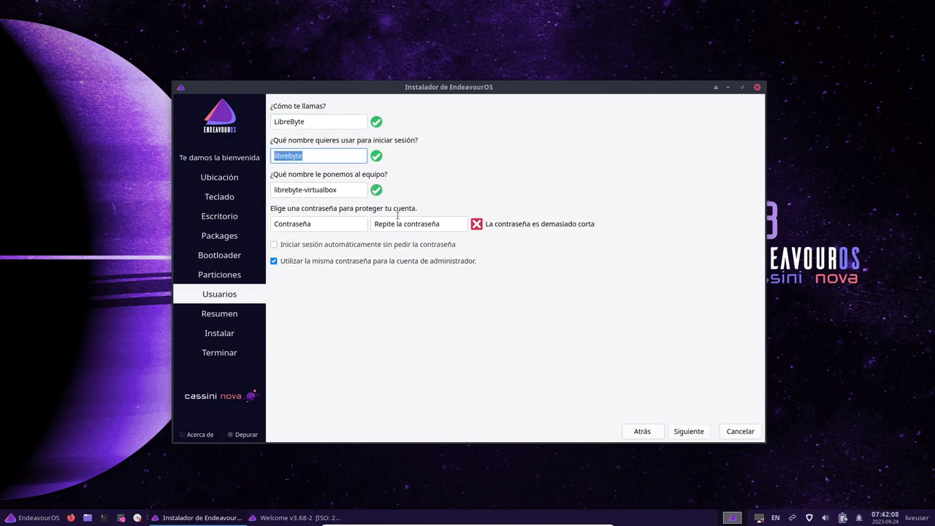
Step: Enter and confirm a matching account password, then continue to the summary
click(338, 224)
text(12)
key(Tab)
click(315, 224)
key(BackSpace)
key(BackSpace)
text(123)
click(399, 227)
text(123)
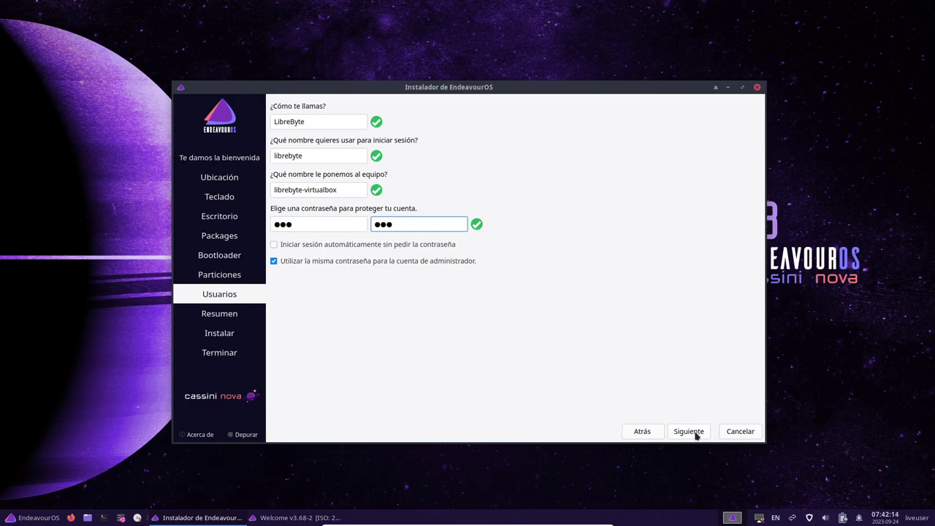
click(688, 432)
Step: Start the installation and confirm Instalar ahora
click(690, 433)
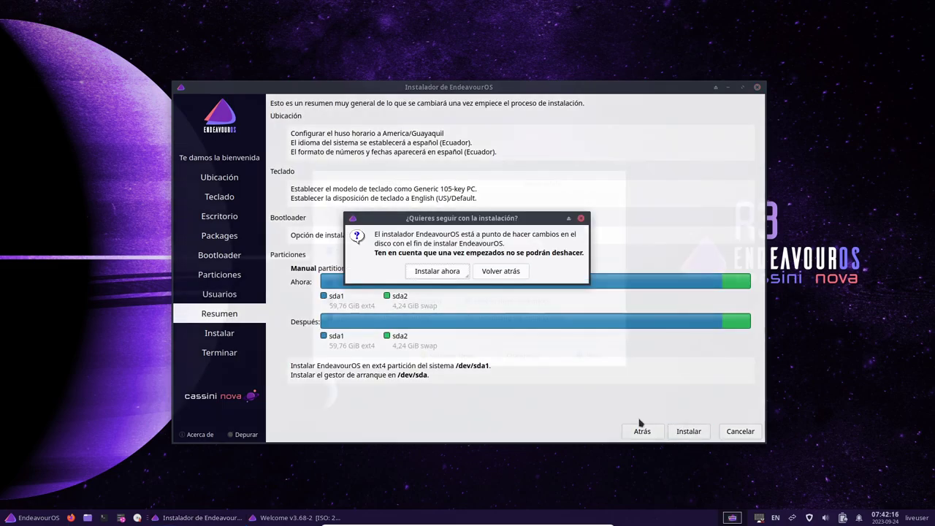
click(449, 271)
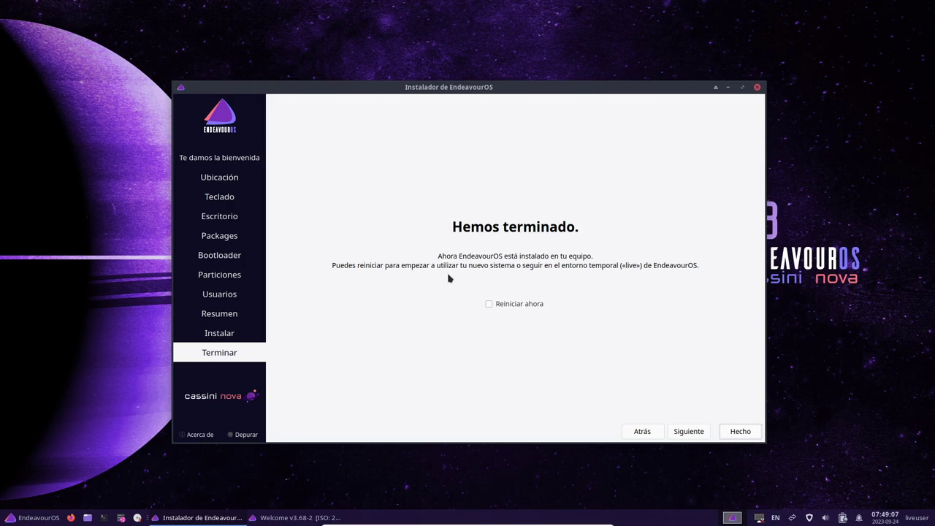
Step: Tick Reiniciar ahora and finish with Hecho
click(519, 304)
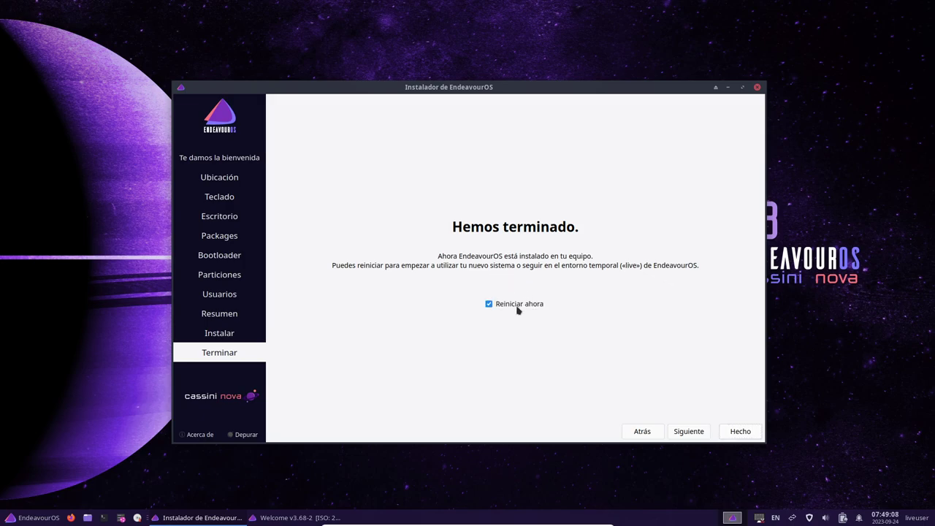
click(750, 434)
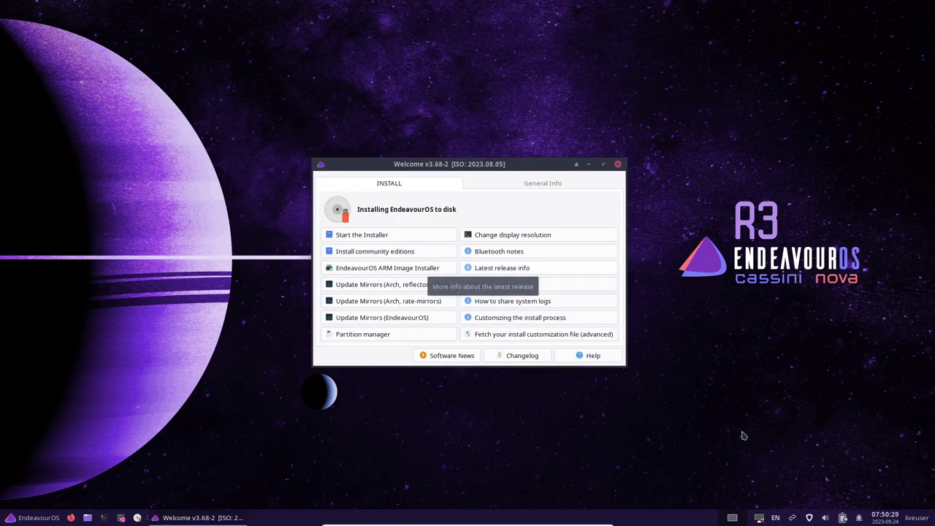
Step: Close the Welcome window and shut down the live system from the application menu
click(618, 163)
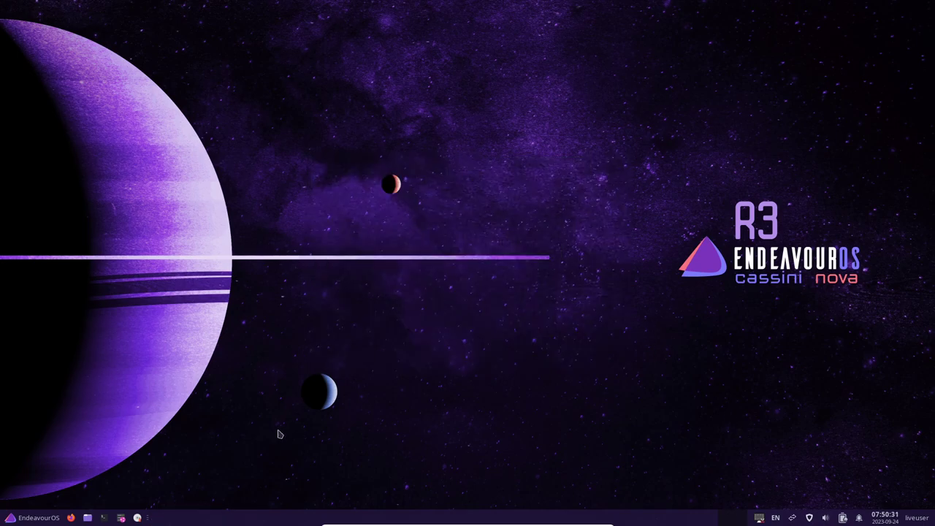
click(23, 518)
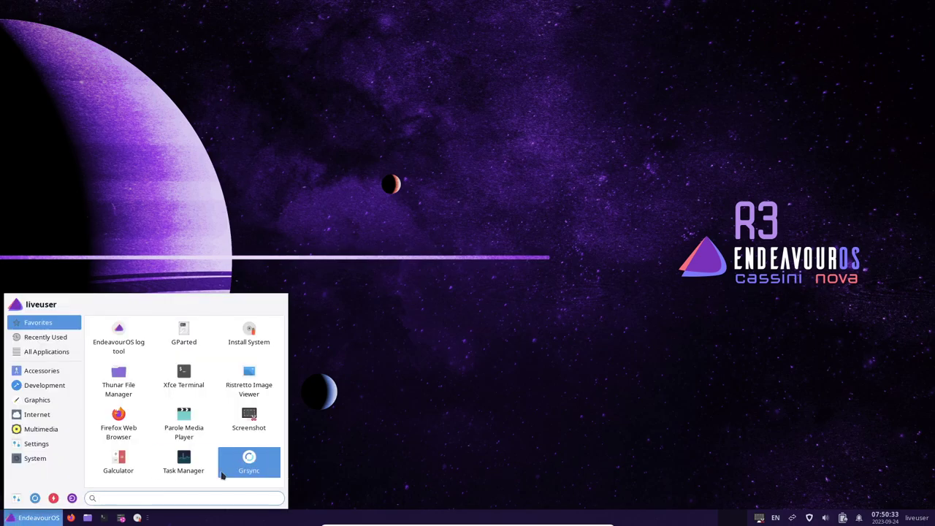
click(71, 498)
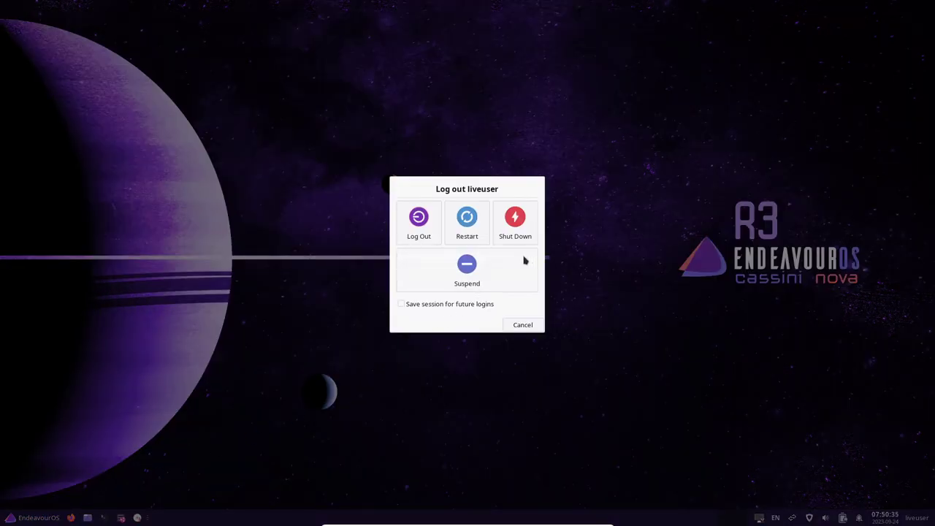
click(427, 231)
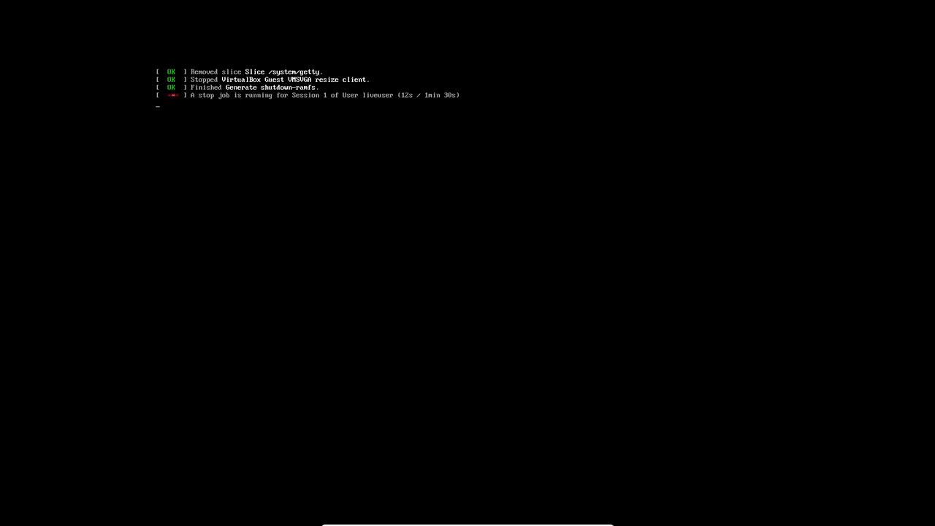
Step: Power off the running EndeavourOS VM from VirtualBox Manager
key(alt+Tab)
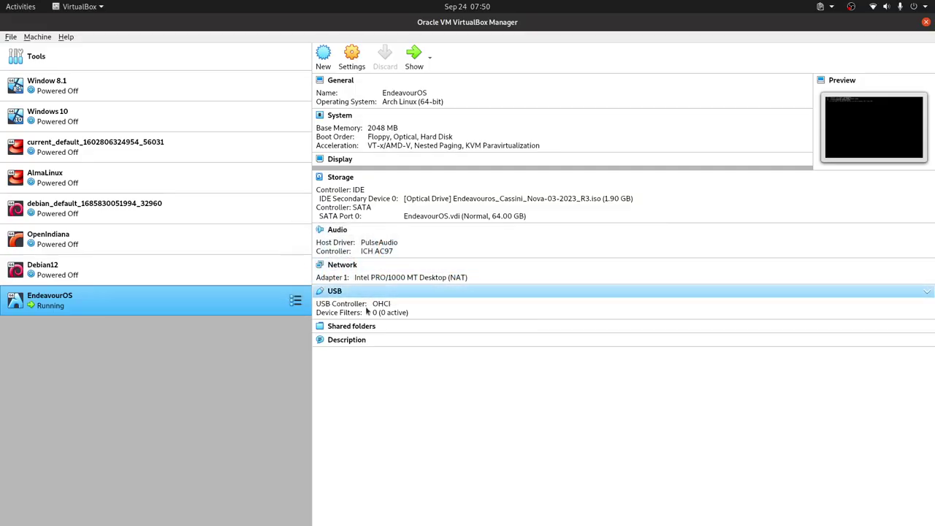
right_click(234, 302)
mouse_move(302, 203)
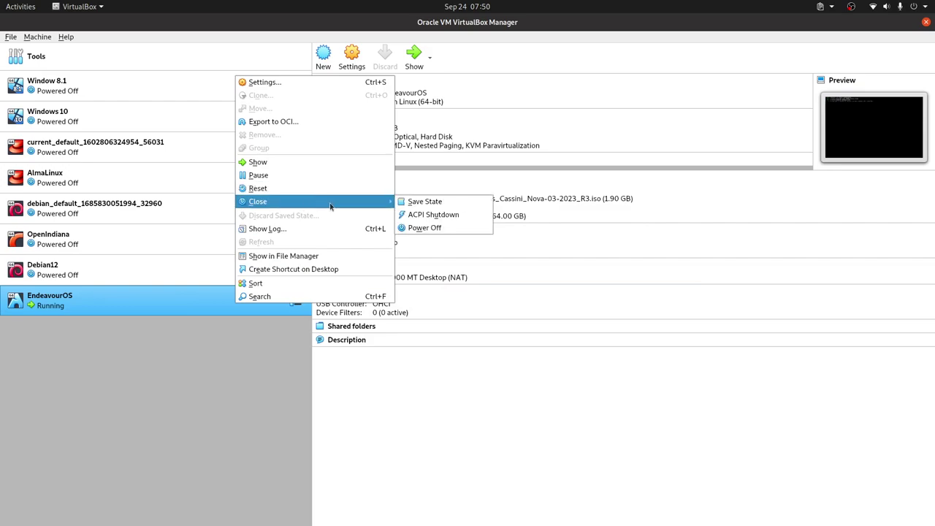
click(446, 228)
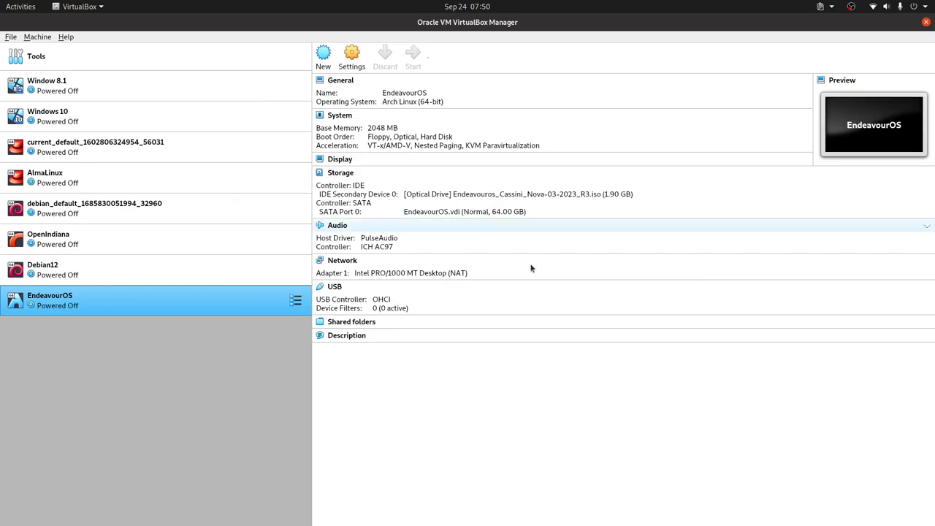
Step: Set the VM's boot order to Hard Disk only, save, and start the VM
right_click(186, 305)
click(244, 85)
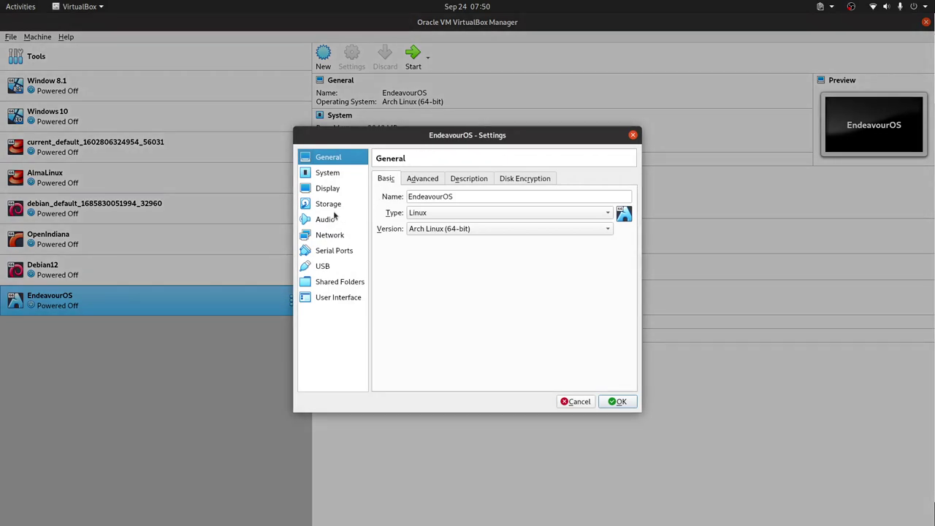
click(329, 207)
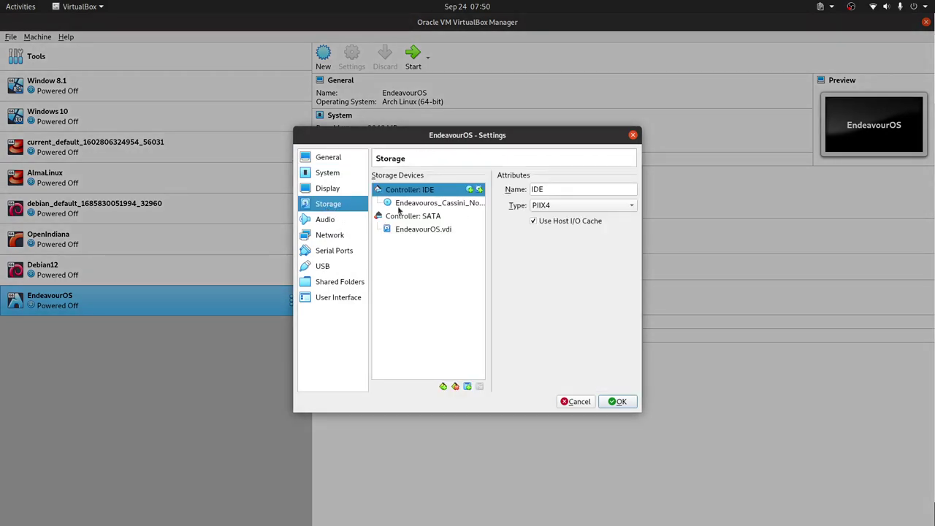
click(321, 176)
click(482, 248)
click(509, 220)
click(509, 220)
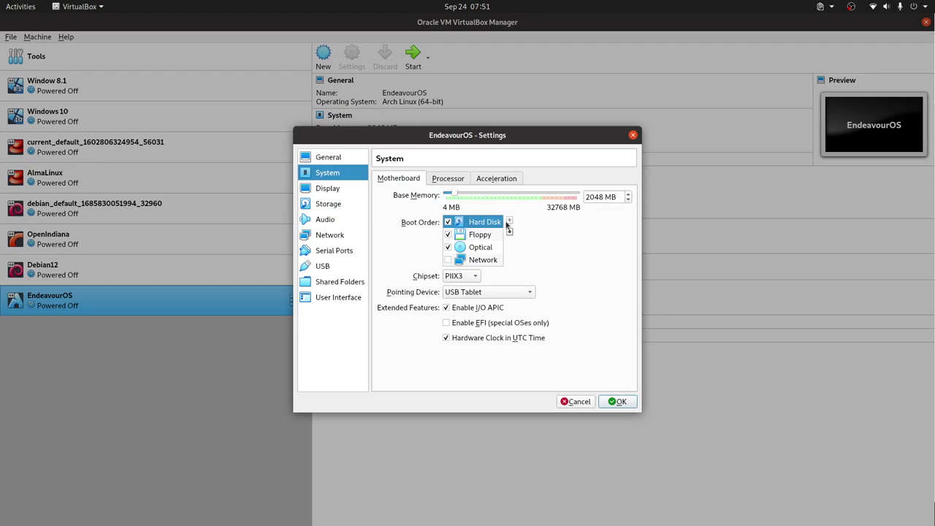
click(448, 247)
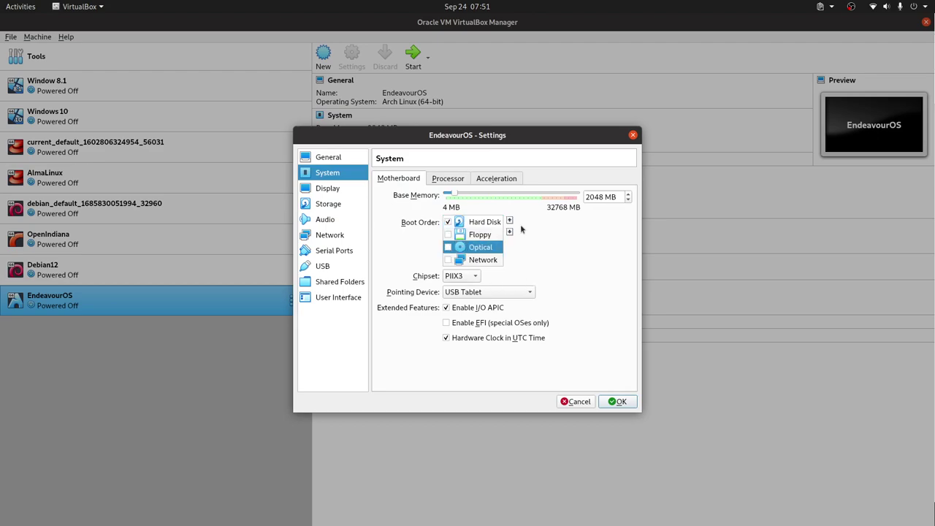
click(617, 402)
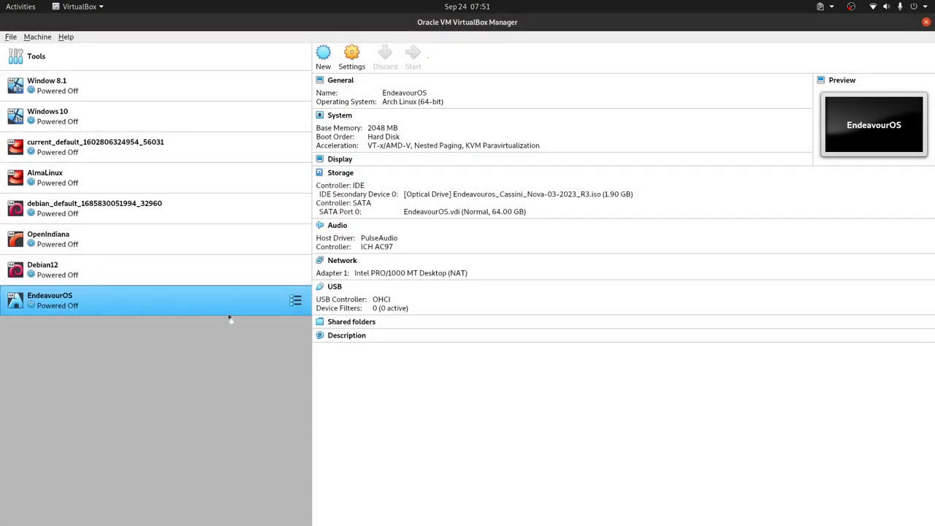
key(Return)
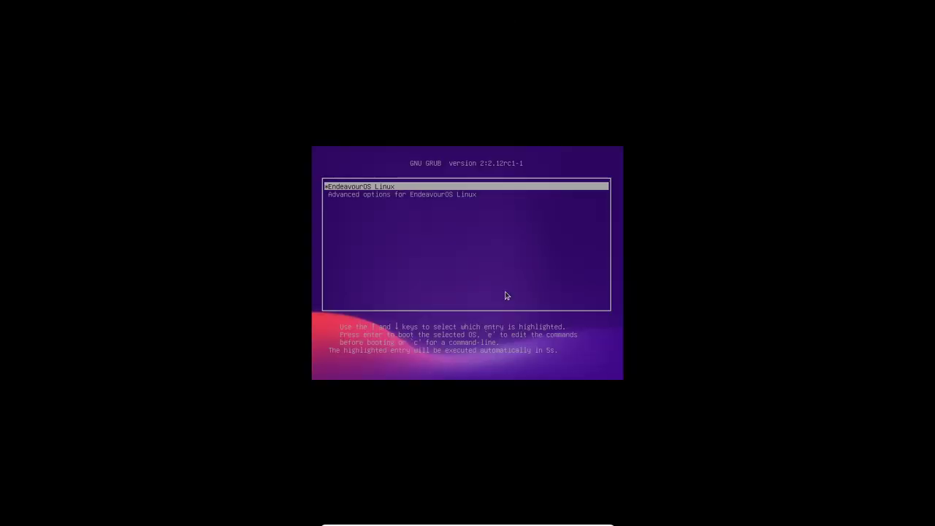
Step: Boot the default EndeavourOS Linux entry from GRUB
key(Return)
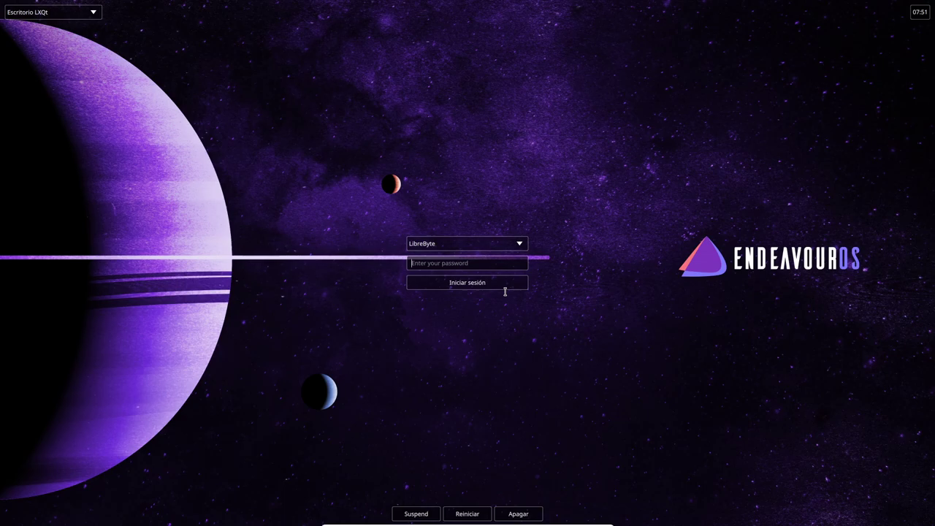
Step: Enter the account password at the SDDM login screen and submit it
text(****)
key(Return)
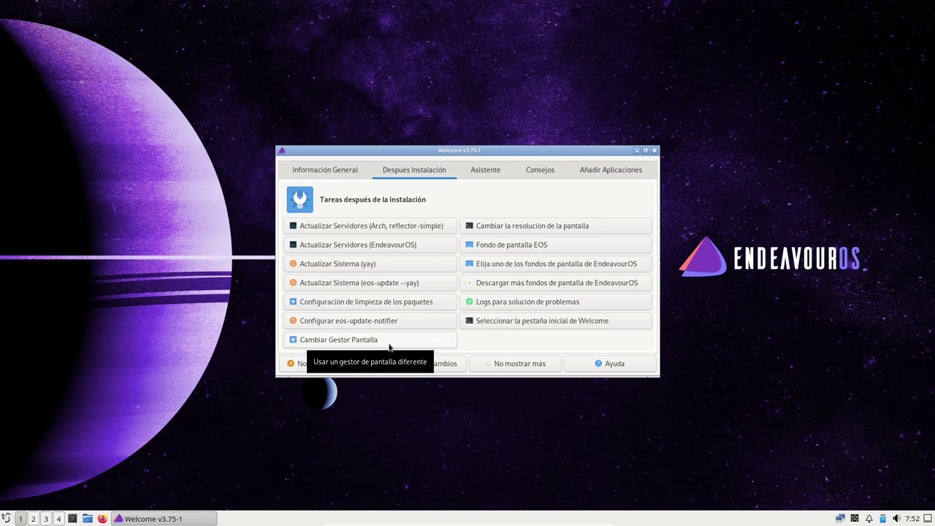
Step: Open Cambiar Gestor Pantalla on the Después Instalación tab
click(387, 342)
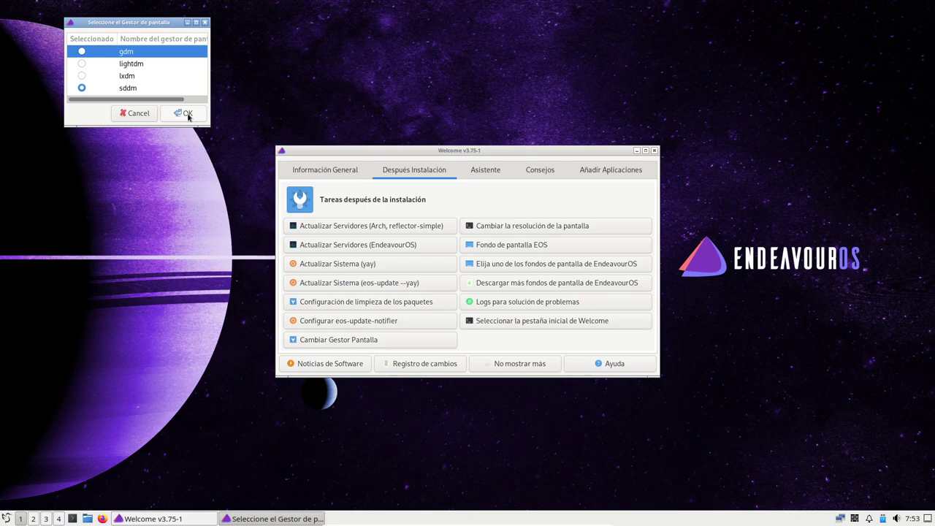
Step: Keep sddm, close the chooser, and visit Información General before returning to Después Instalación
click(188, 114)
right_click(377, 151)
click(332, 172)
click(343, 173)
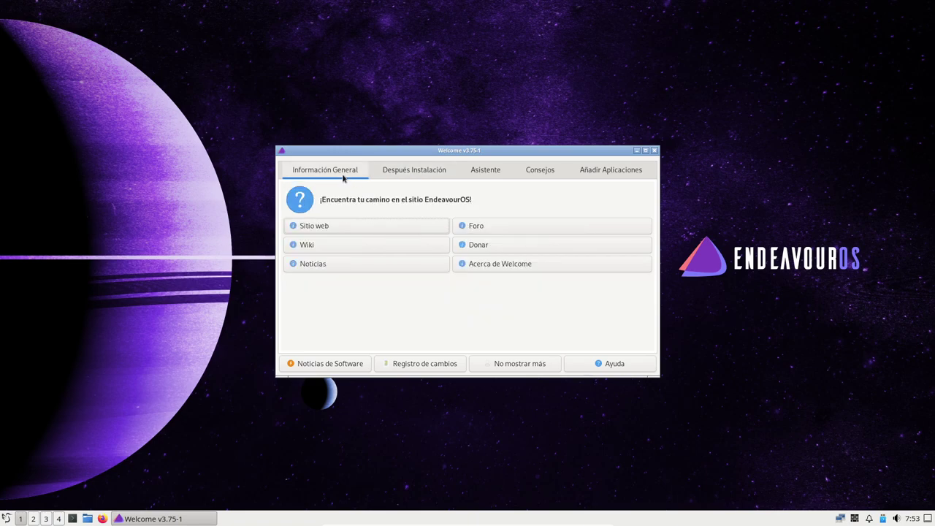
click(406, 174)
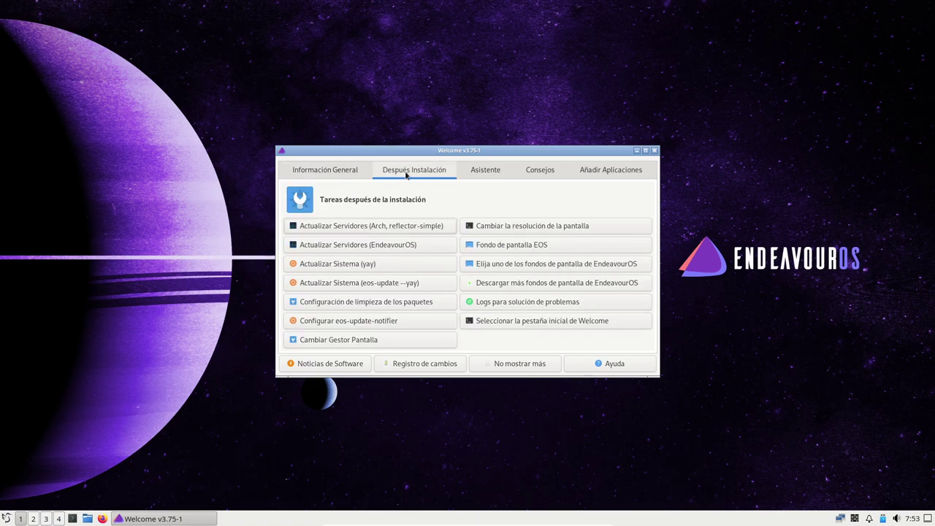
Step: Run the eos-update system update from the Asistente tab, entering the sudo password
click(484, 173)
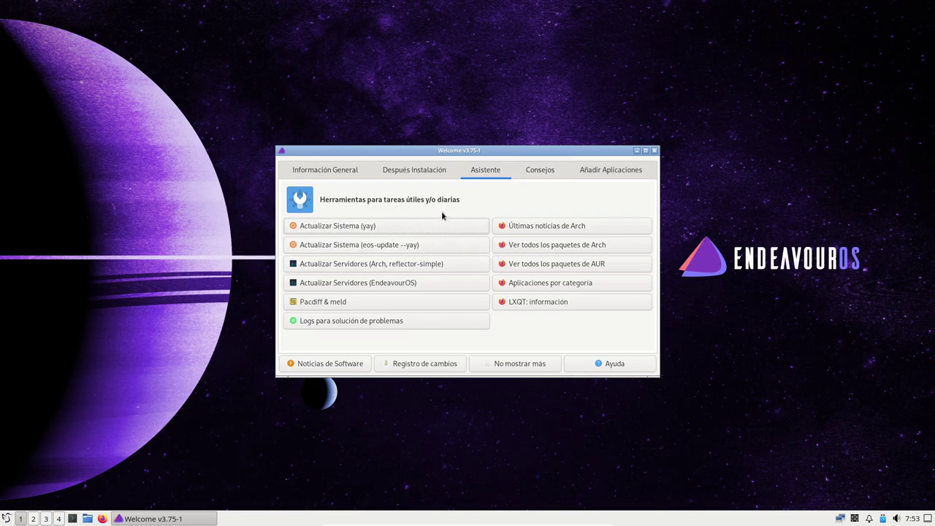
click(413, 246)
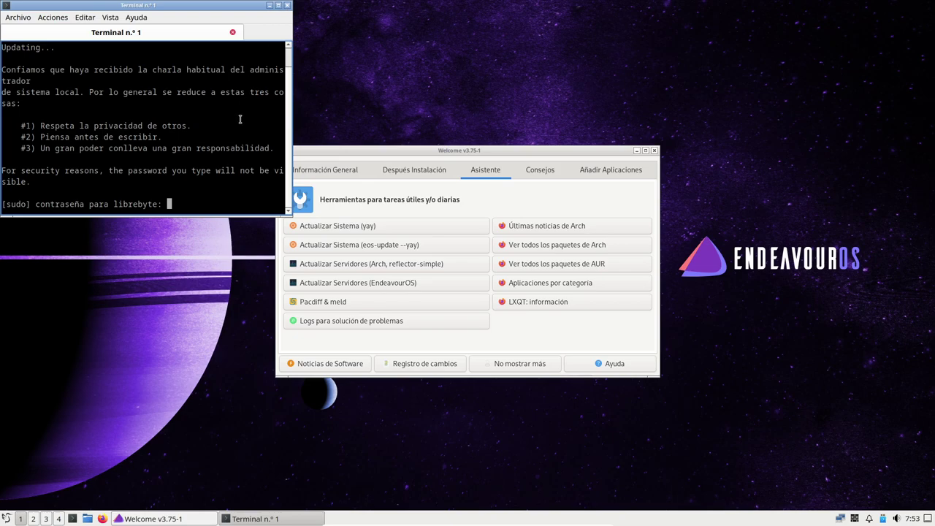
key(Return)
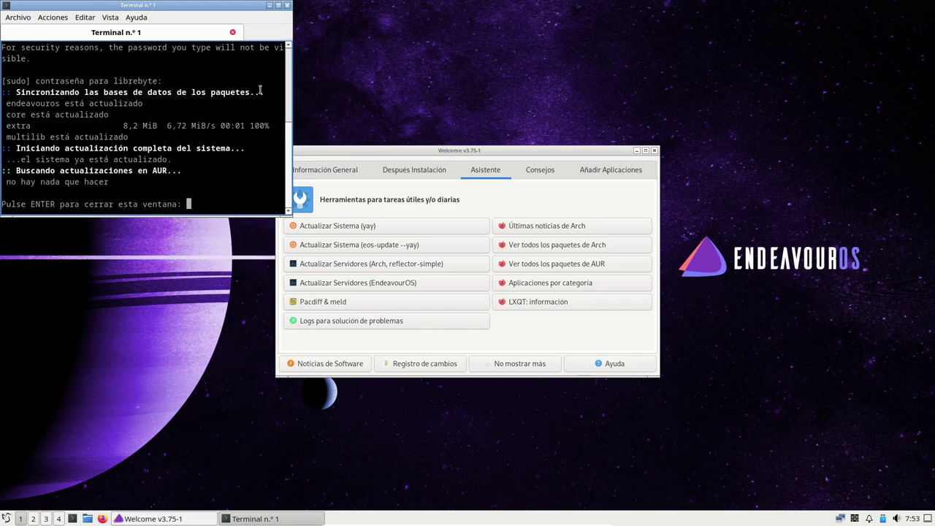
key(Return)
Step: Look through the Consejos and Añadir Aplicaciones tabs, then close Welcome
drag(476, 148, 469, 139)
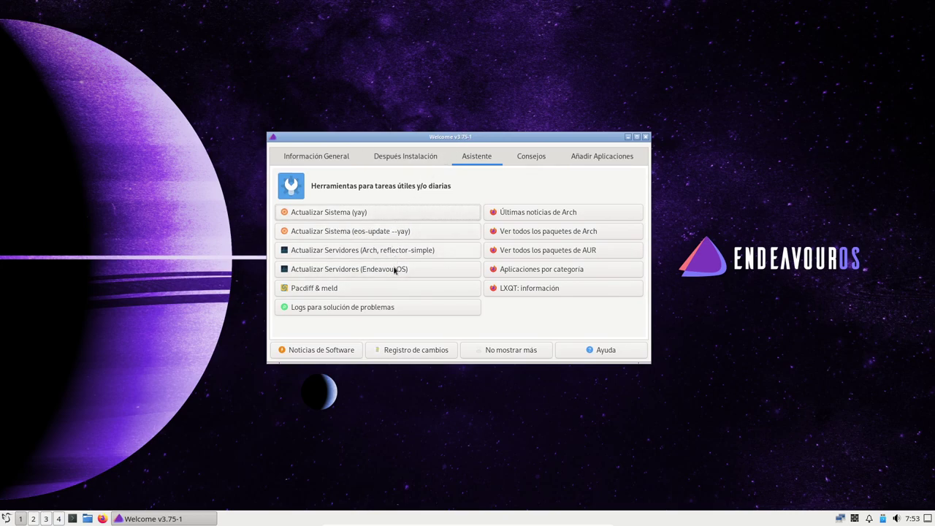
click(532, 155)
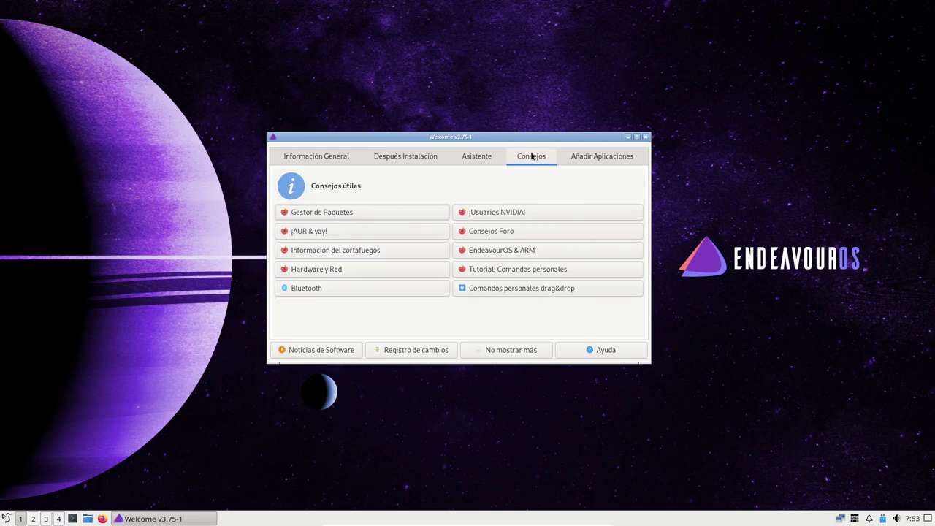
click(594, 158)
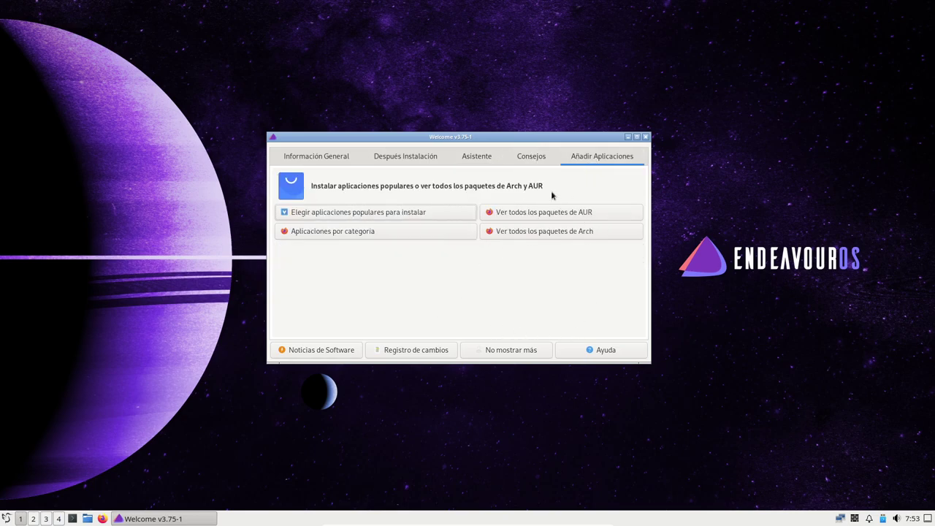
click(645, 138)
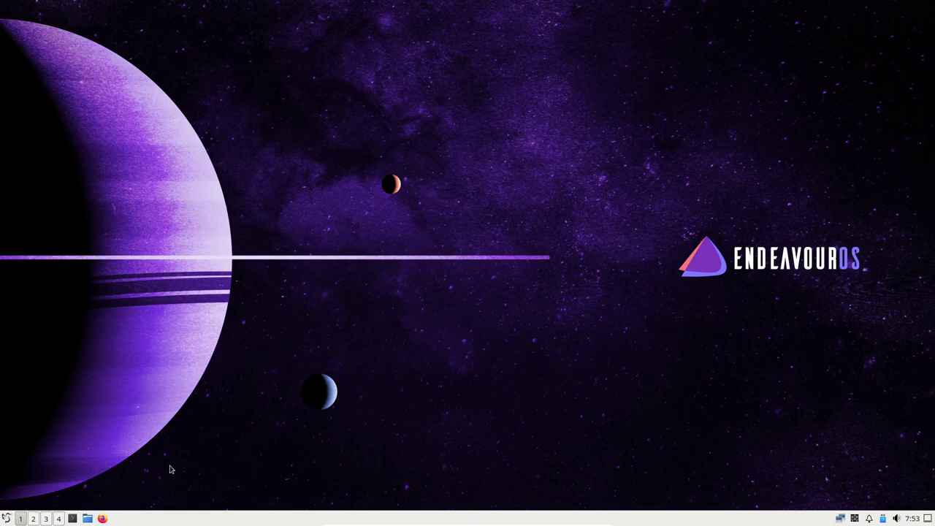
Step: Browse the application menu and Buscar field, then reopen it on the Accesorios submenu
click(6, 517)
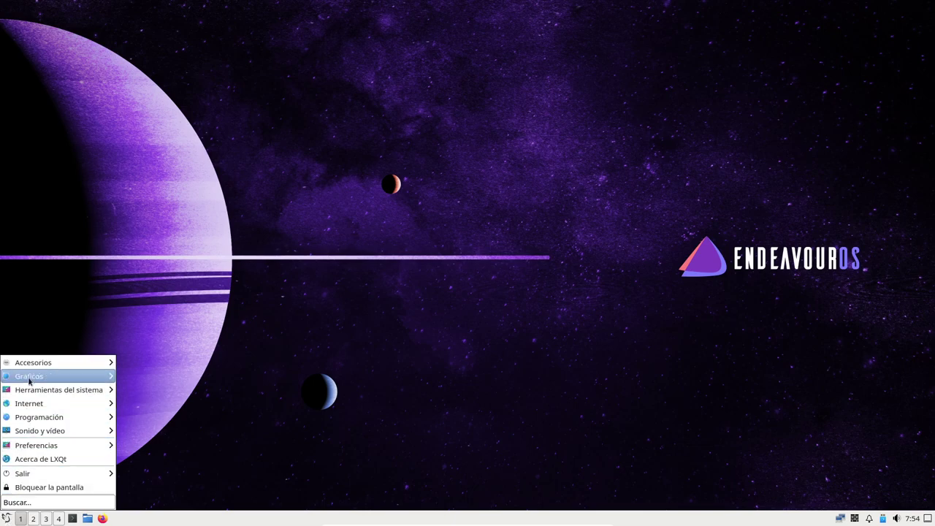
click(24, 504)
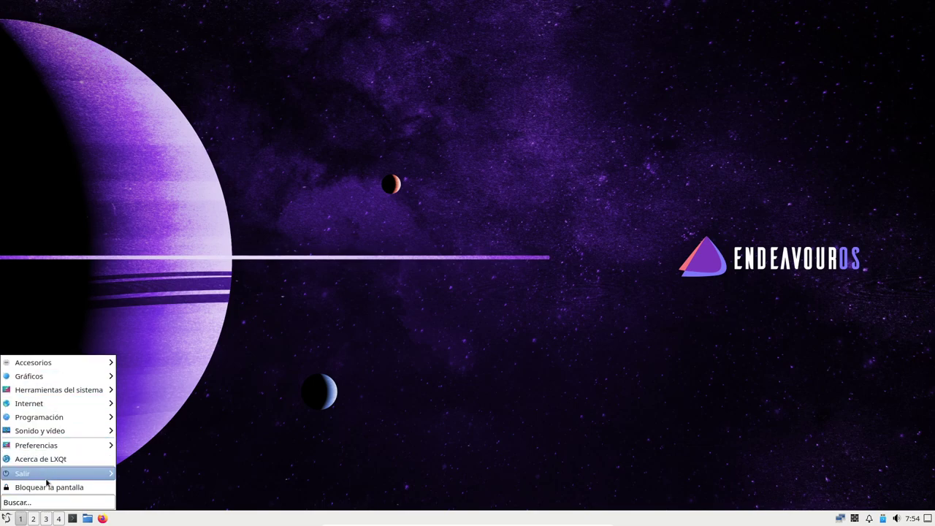
mouse_move(87, 363)
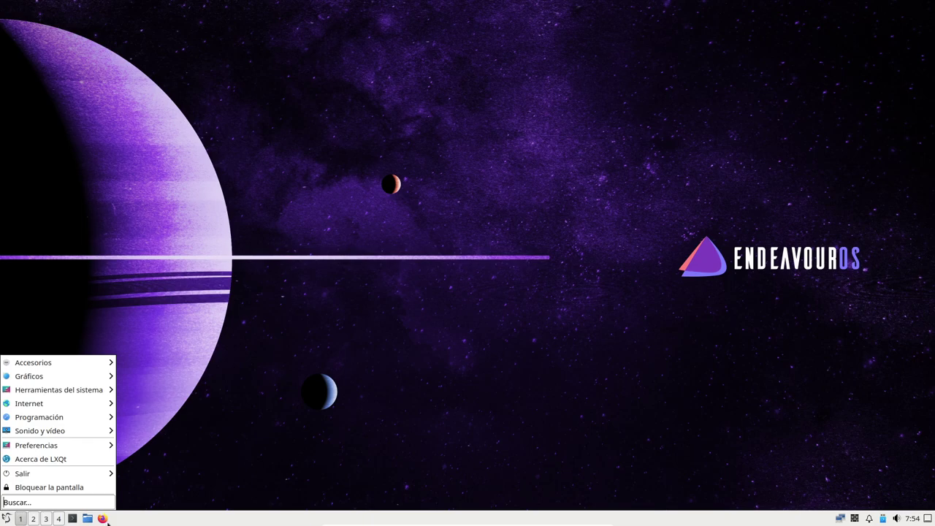
click(86, 518)
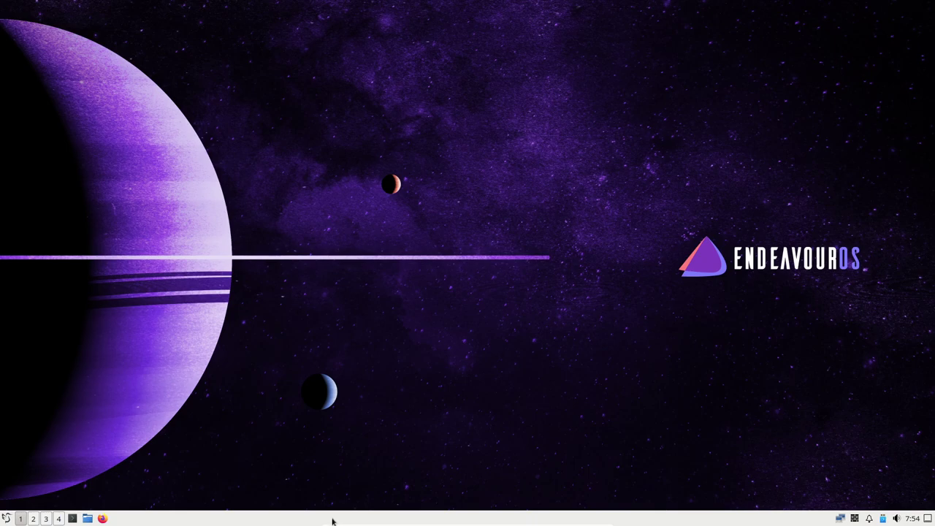
click(6, 519)
mouse_move(53, 362)
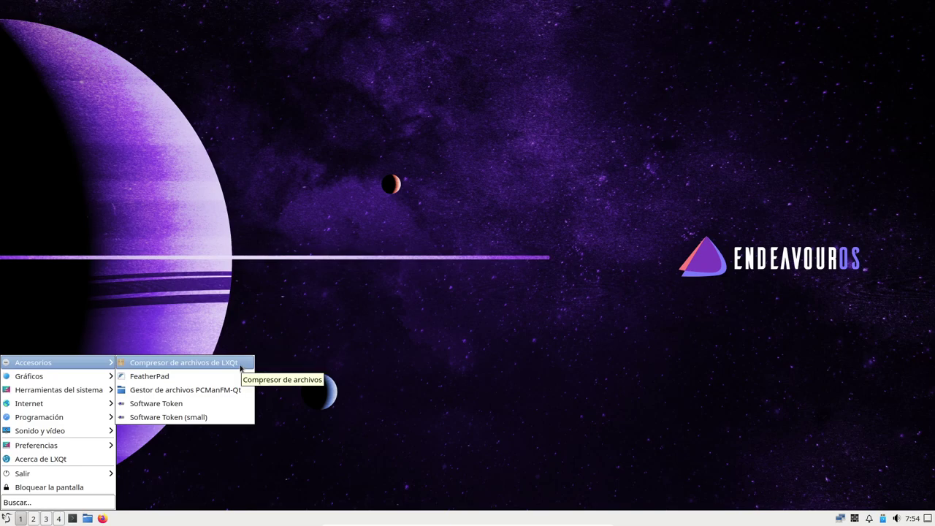
Step: Launch and close FeatherPad, then open Configuración de Openbox from Preferencias
click(181, 376)
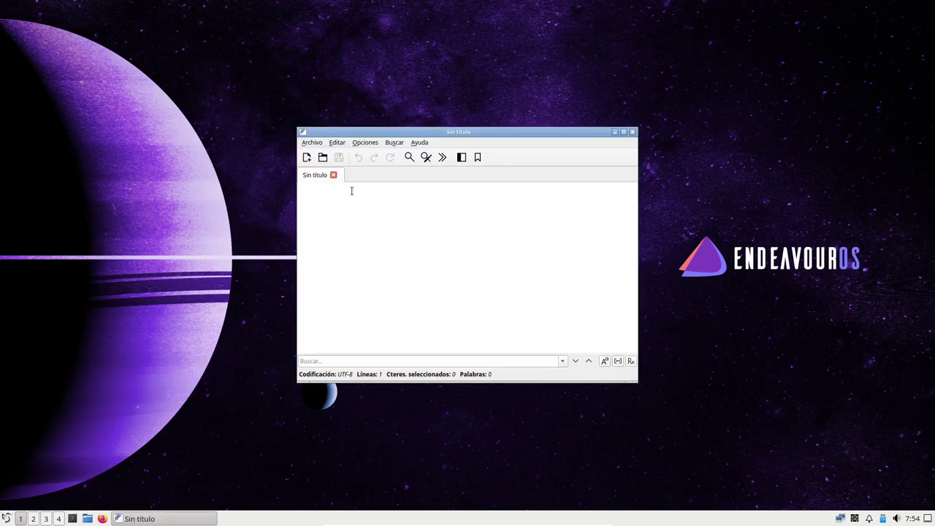
click(632, 132)
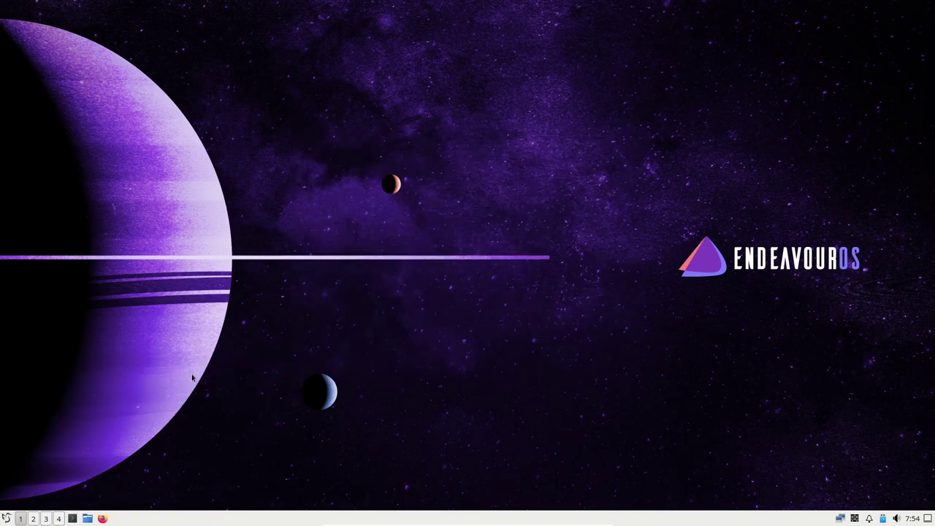
click(7, 518)
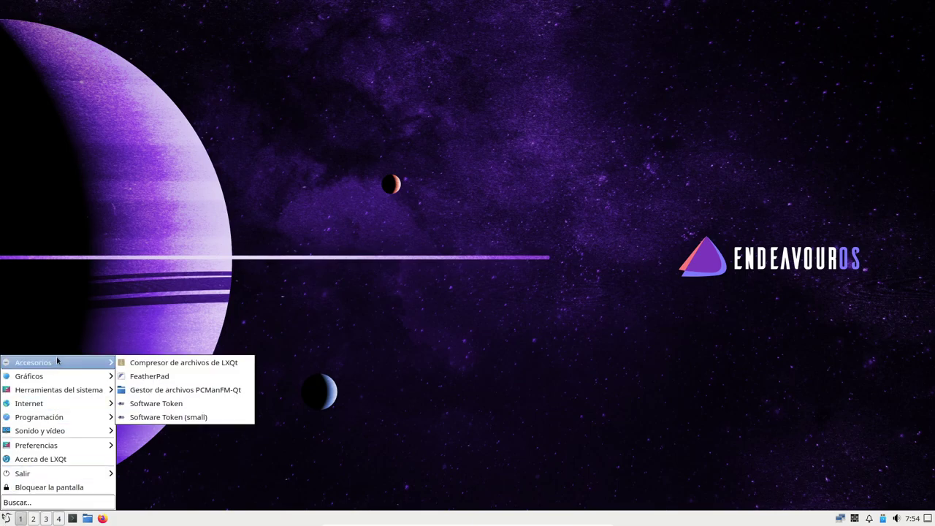
mouse_move(56, 408)
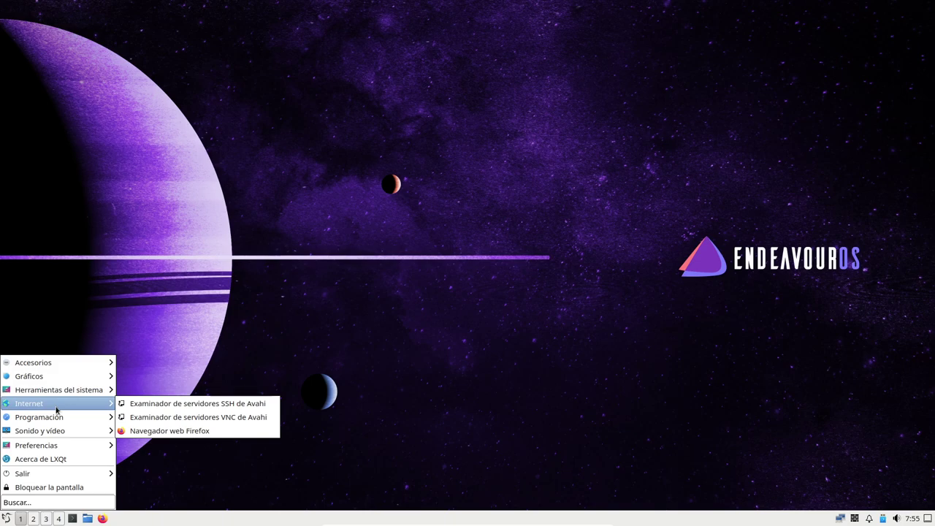
mouse_move(54, 445)
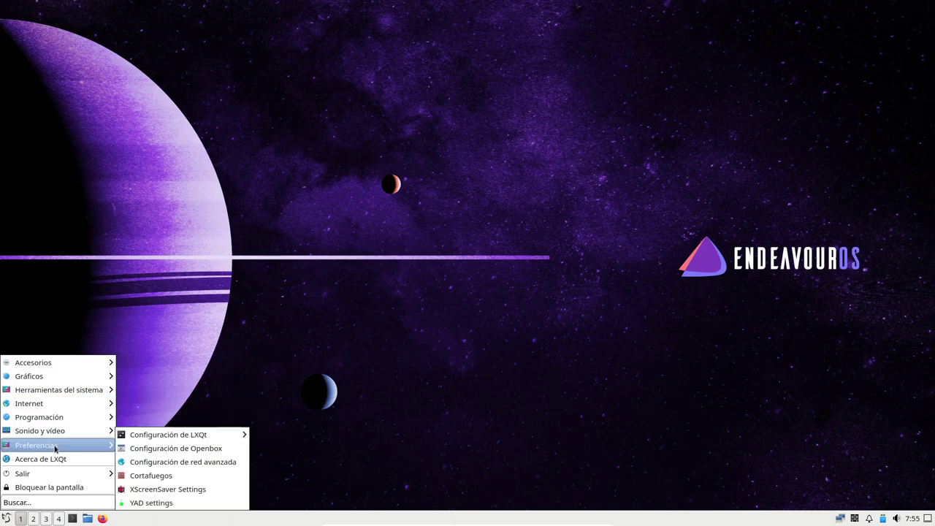
mouse_move(189, 436)
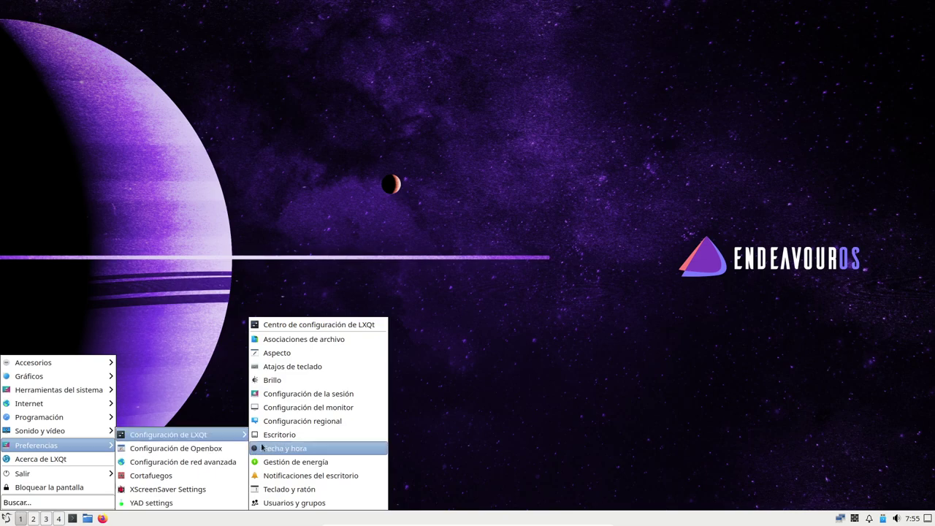
click(217, 453)
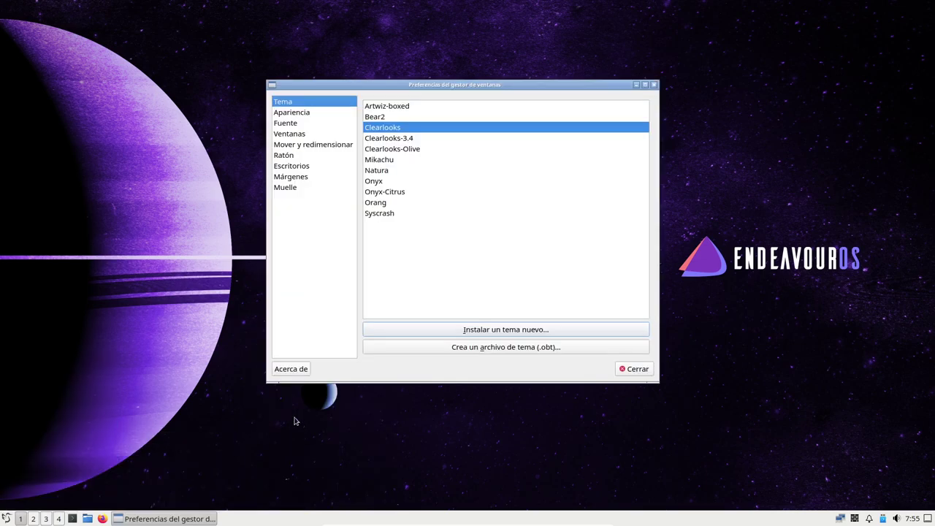
Step: Browse ObConf's appearance, move/resize, mouse, desktops, margins and dock pages, returning to Tema
click(309, 113)
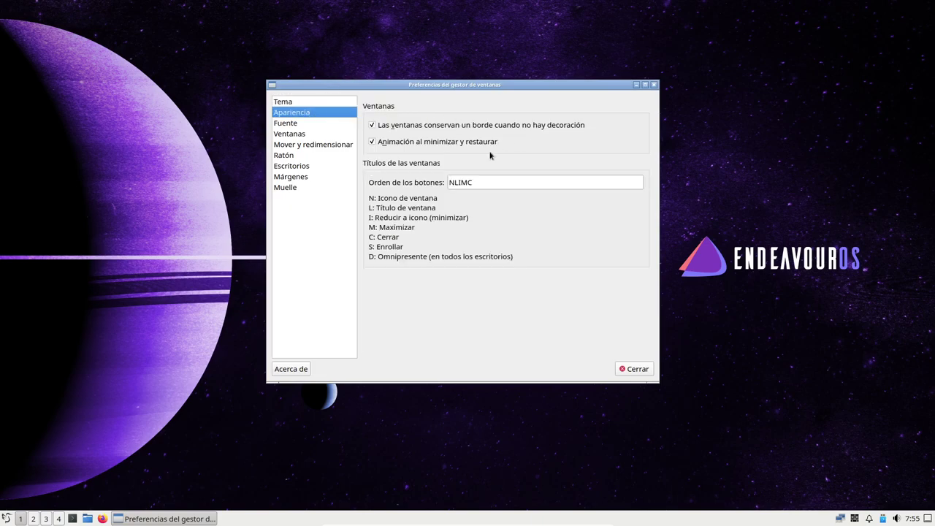
click(310, 144)
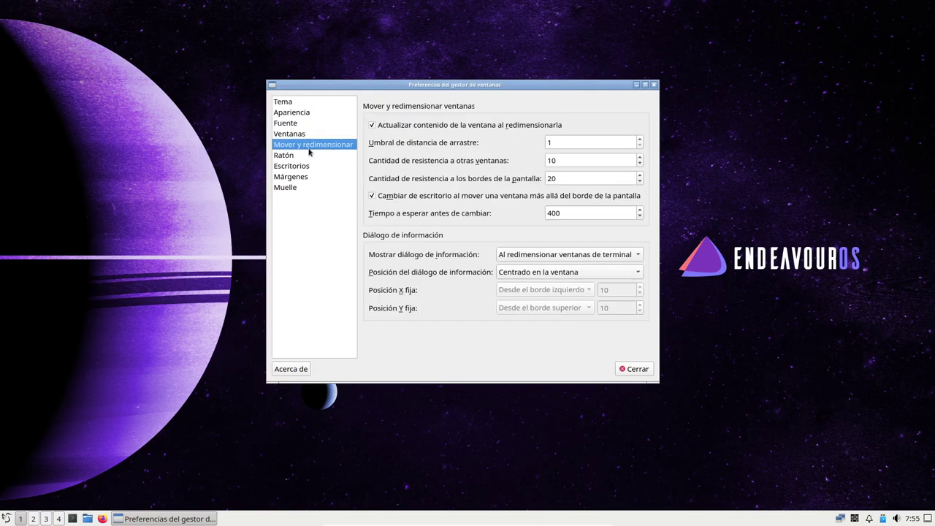
click(310, 155)
click(310, 166)
click(309, 177)
click(300, 188)
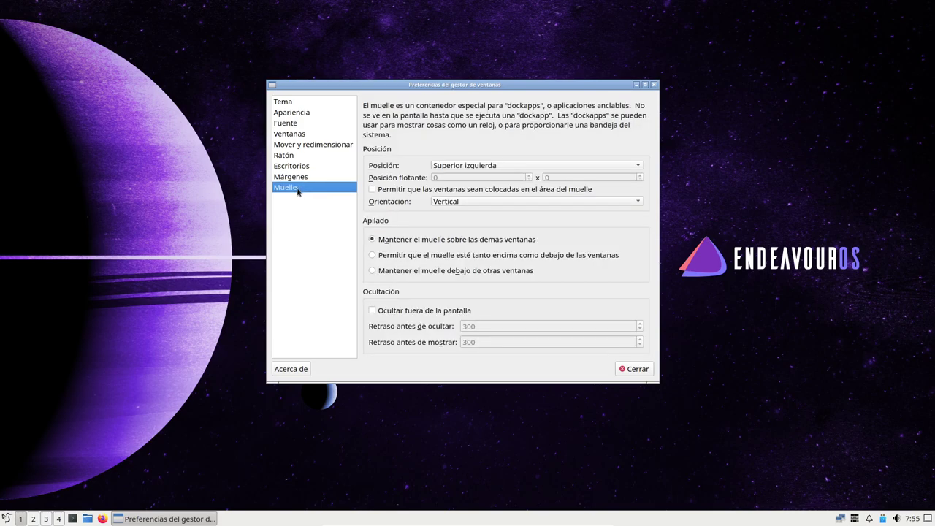
click(299, 103)
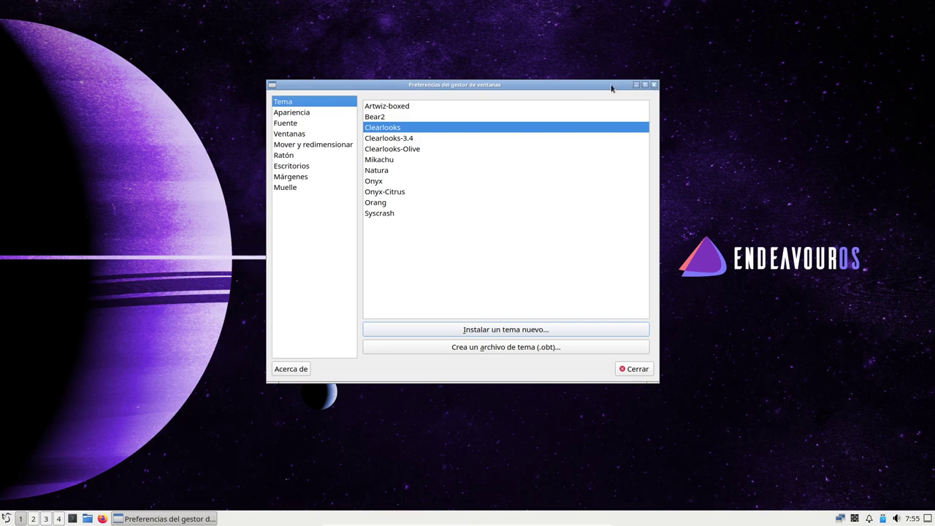
Step: Try each theme from Artwiz-boxed to Syscrash, settle on Mikachu and close ObConf
click(385, 107)
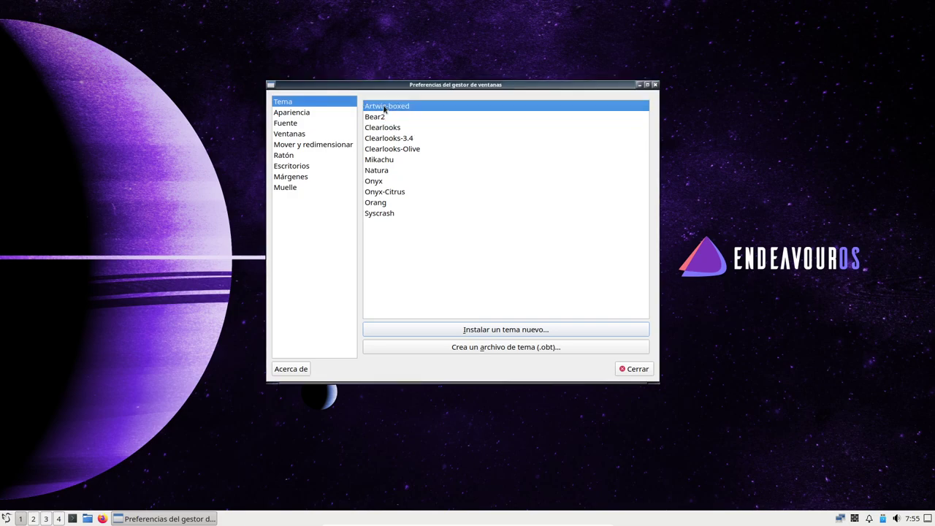
click(384, 117)
click(386, 128)
click(387, 139)
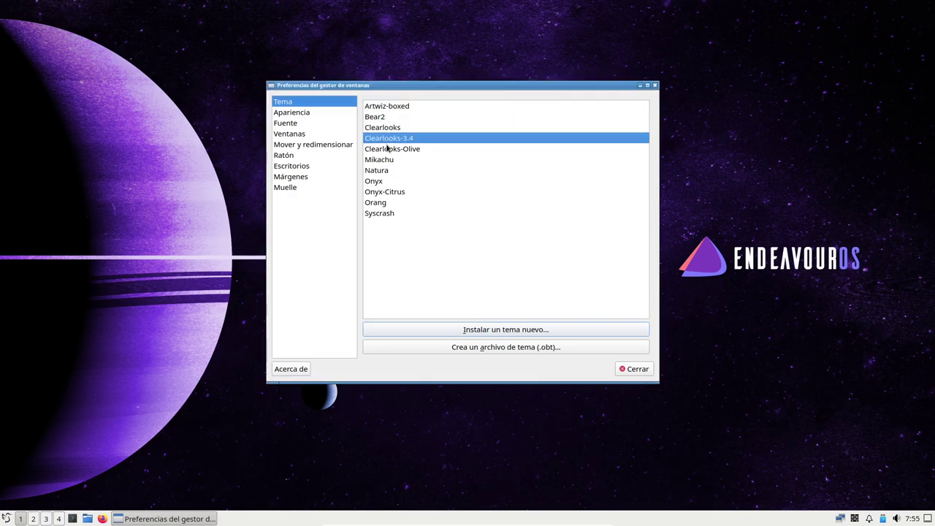
click(387, 148)
click(385, 160)
click(385, 171)
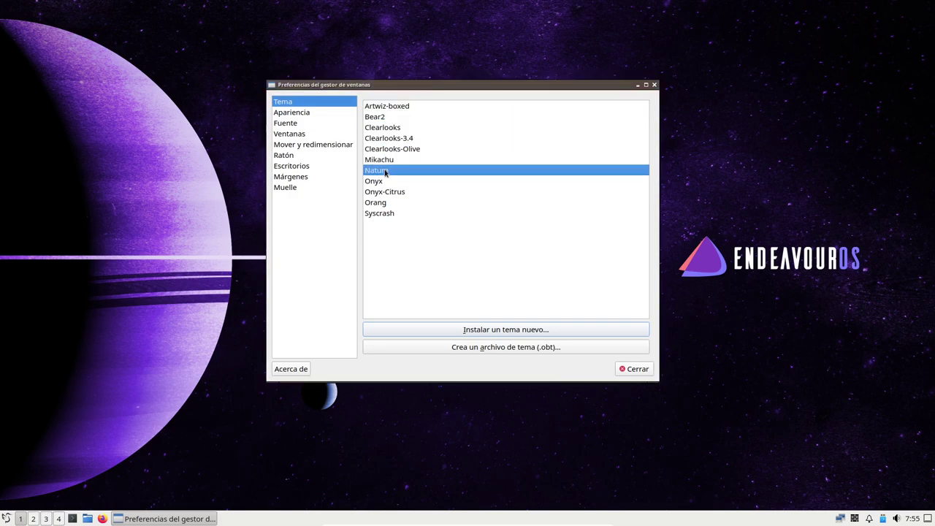
click(382, 161)
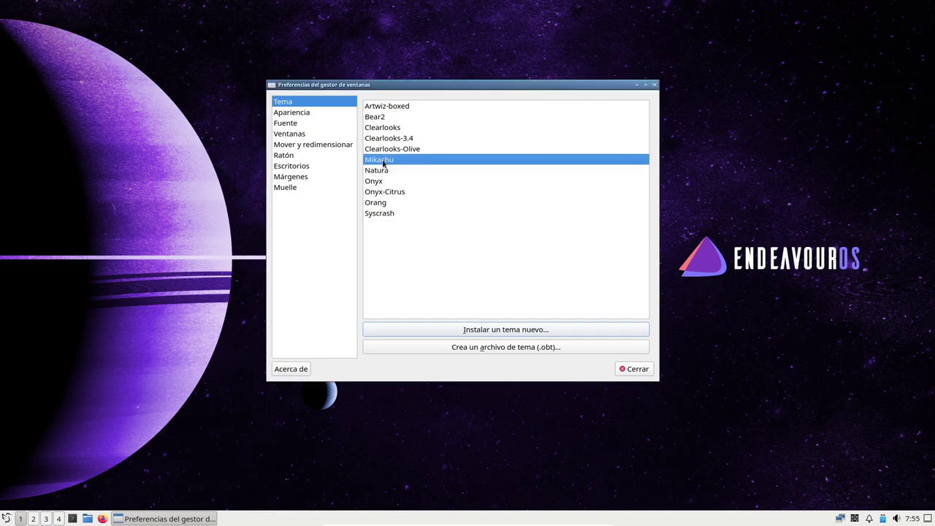
click(383, 172)
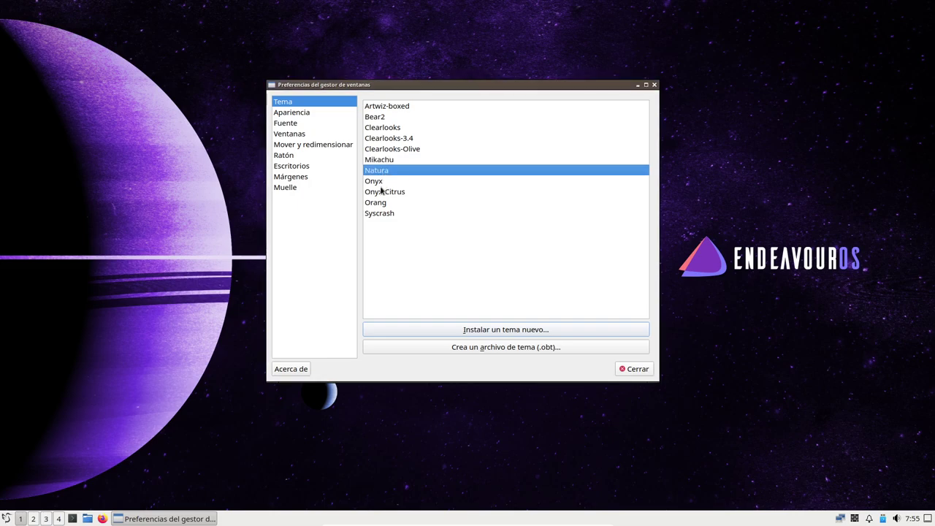
click(380, 183)
click(382, 191)
click(385, 203)
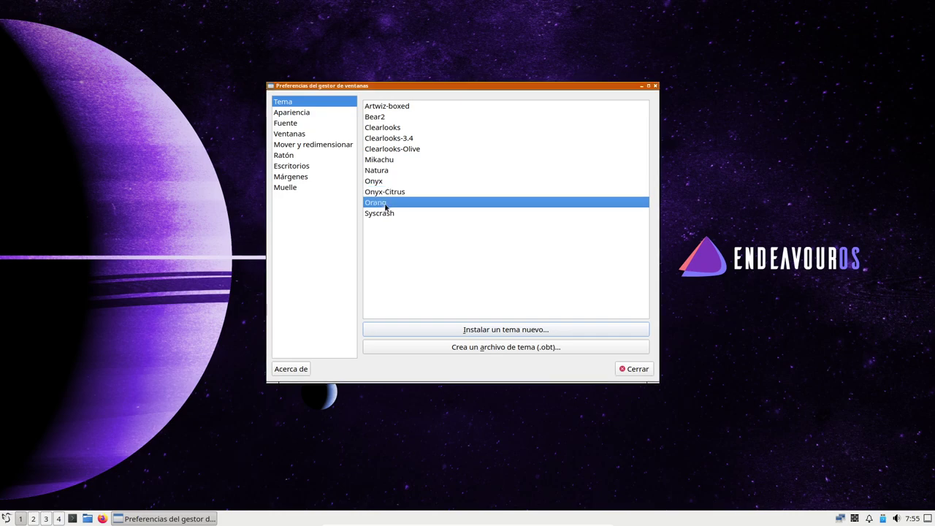
click(390, 213)
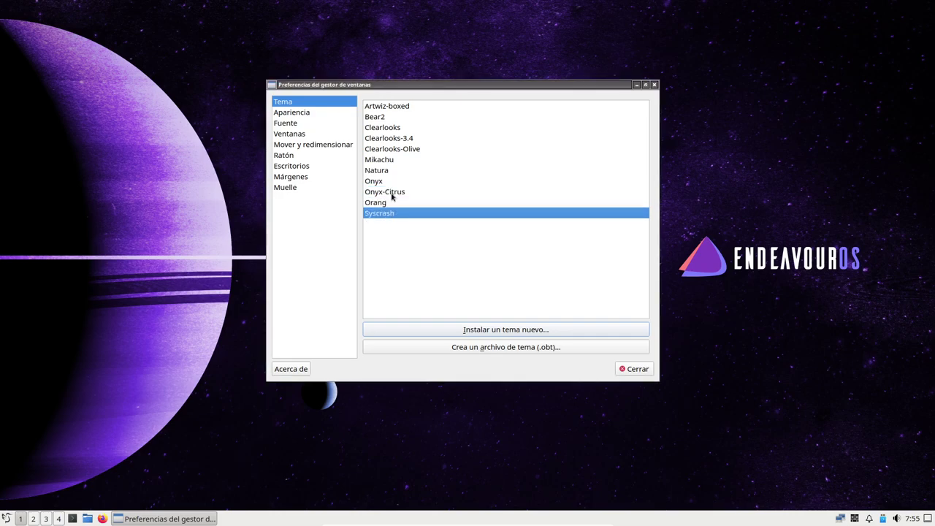
click(391, 159)
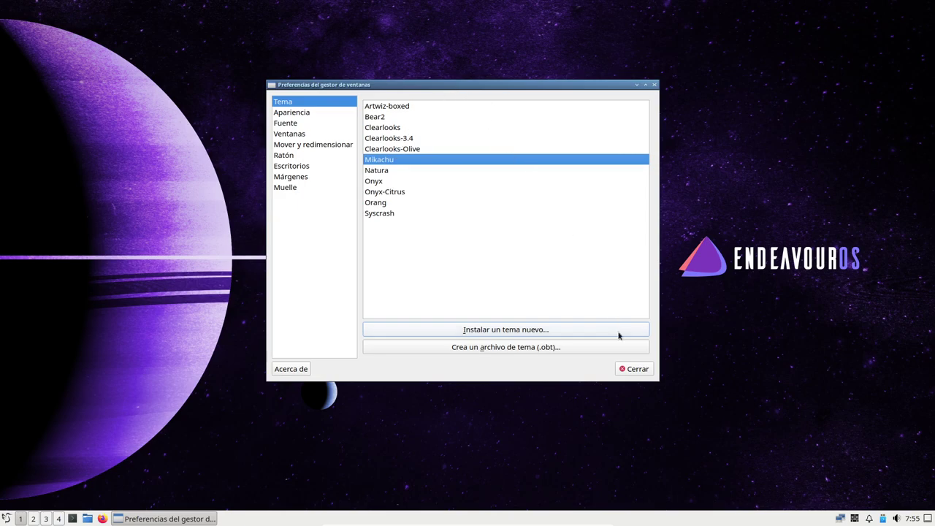
click(634, 369)
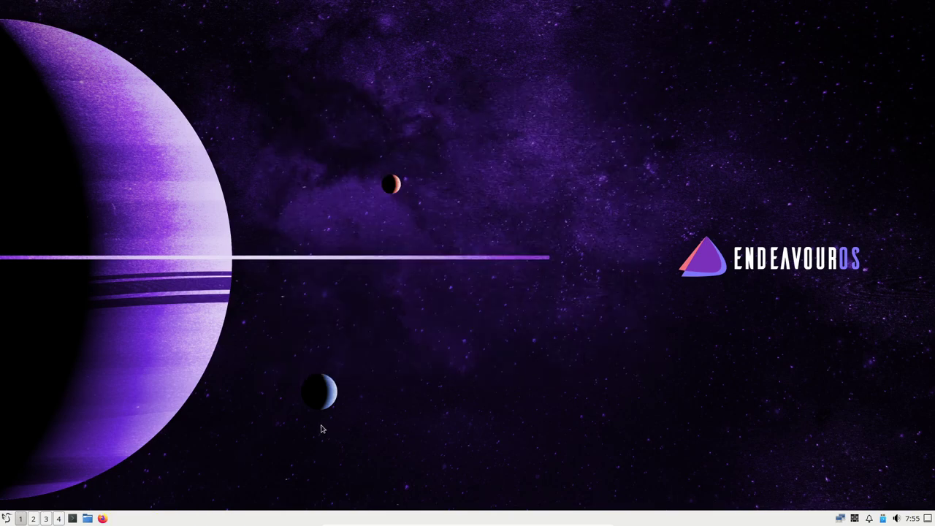
Step: Launch Centro de configuración de LXQt from Preferencias > Configuración de LXQt
click(6, 518)
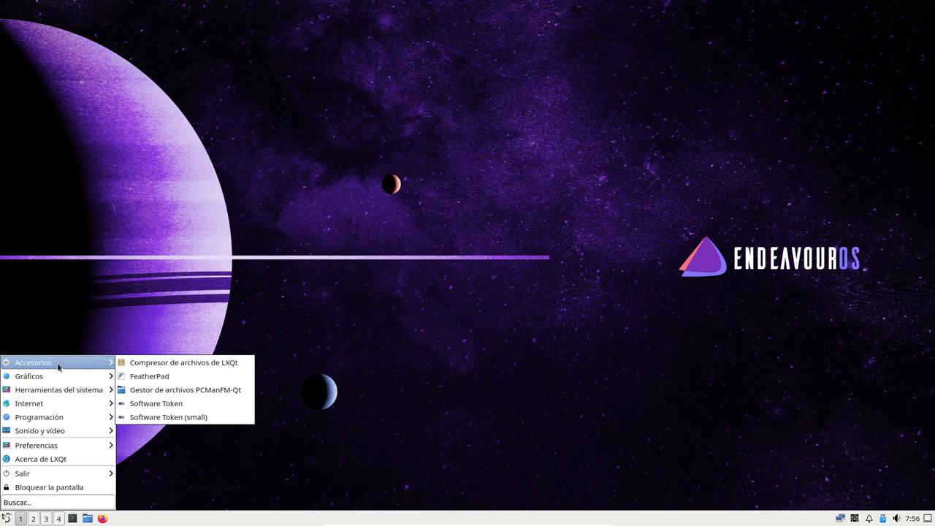
mouse_move(59, 445)
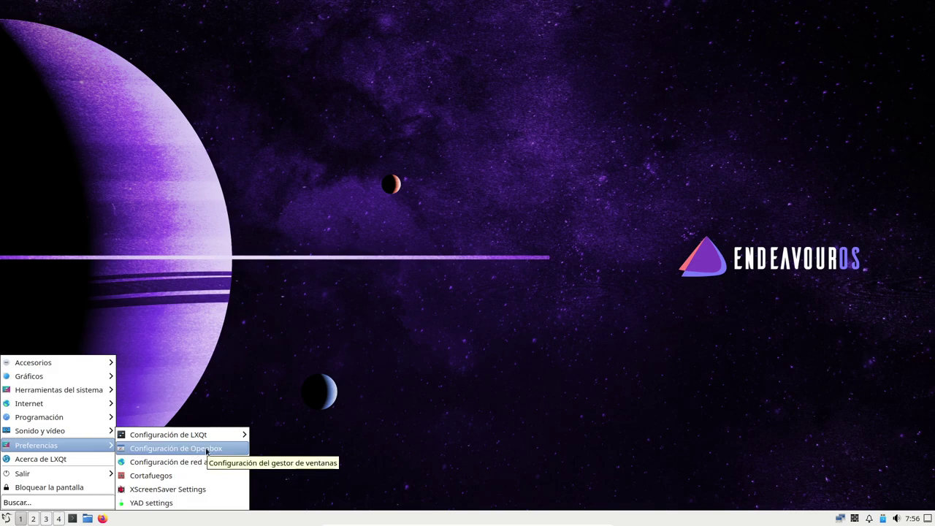
mouse_move(204, 438)
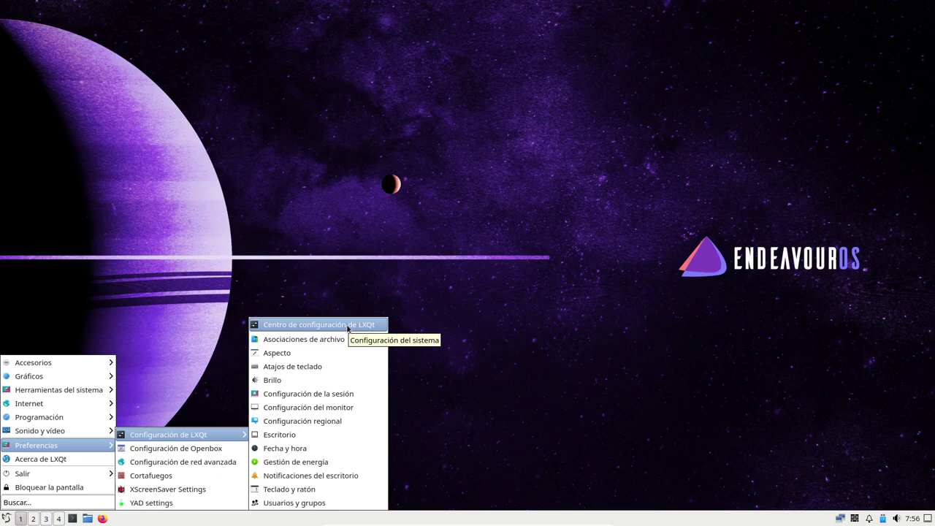
click(347, 327)
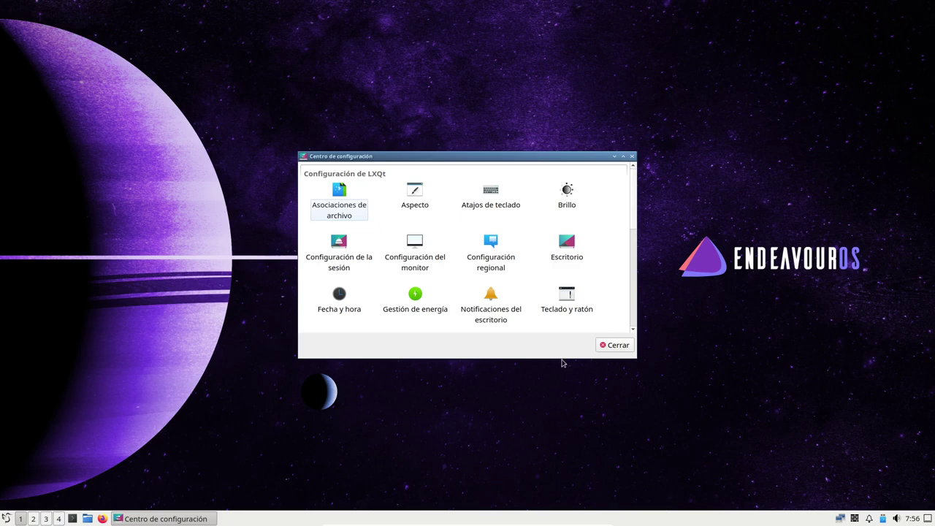
Step: Make the Configuration Center taller and higher, scroll its modules, then open Escritorio
drag(559, 358, 554, 503)
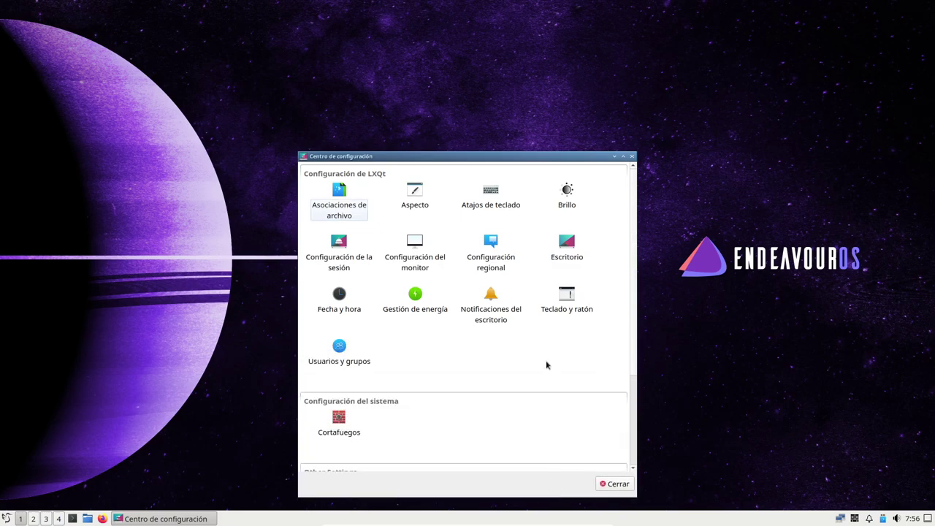
drag(529, 164, 509, 75)
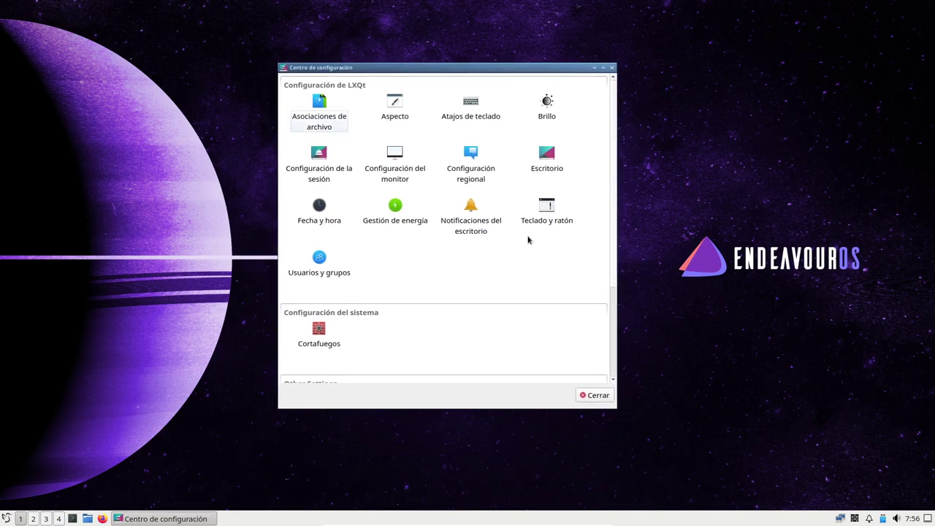
scroll(528, 239, down, 3)
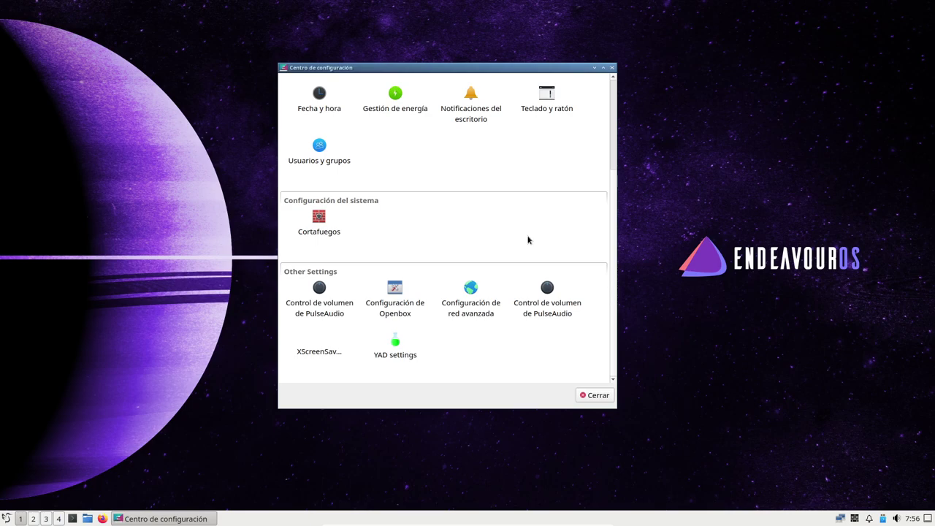
scroll(528, 239, up, 3)
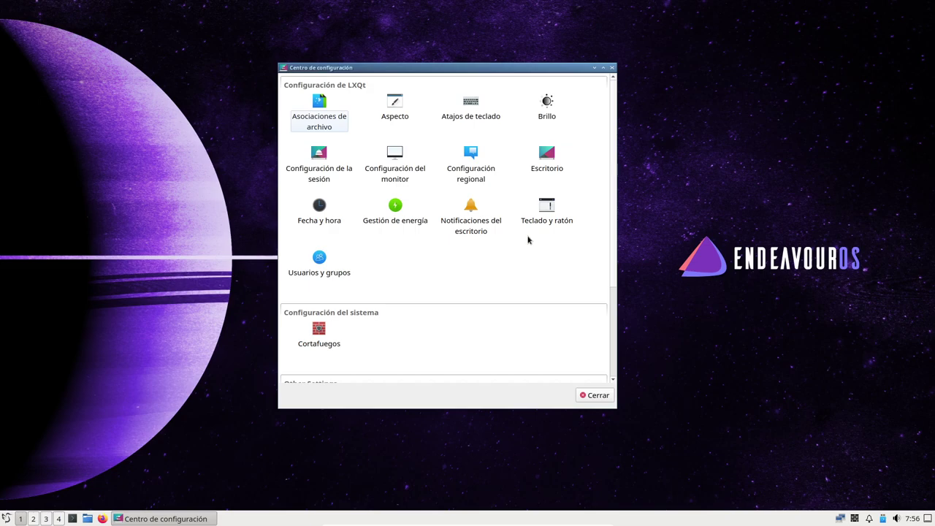
click(552, 159)
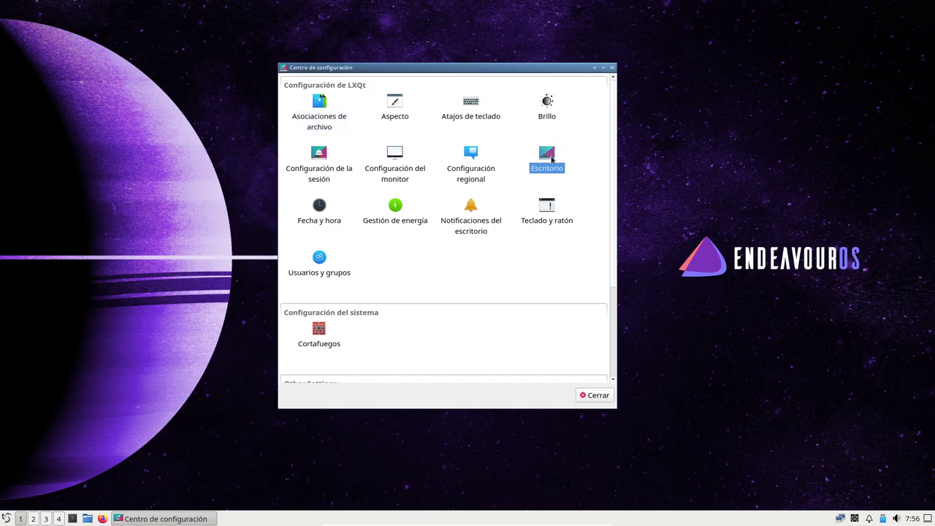
double_click(552, 159)
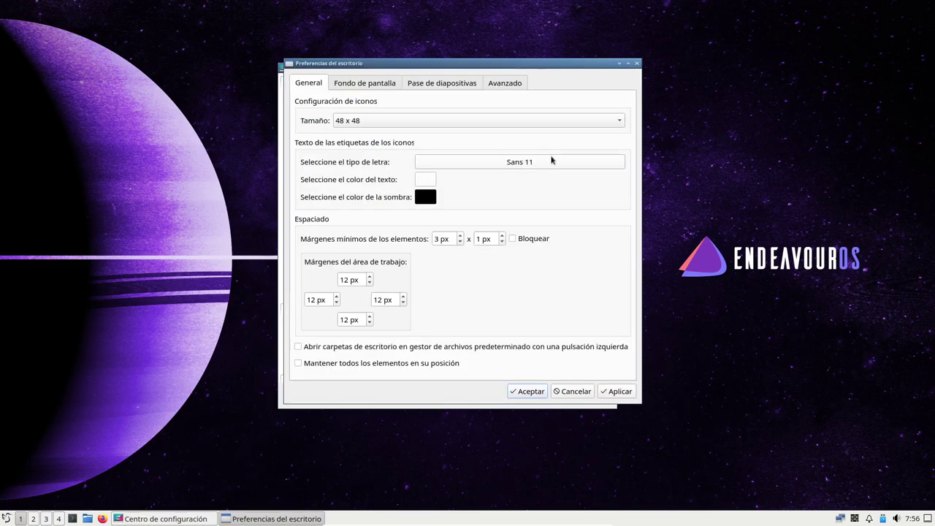
Step: Browse the desktop preferences' wallpaper, slideshow and advanced tabs, then close without changes
click(369, 82)
click(438, 82)
click(504, 83)
click(308, 83)
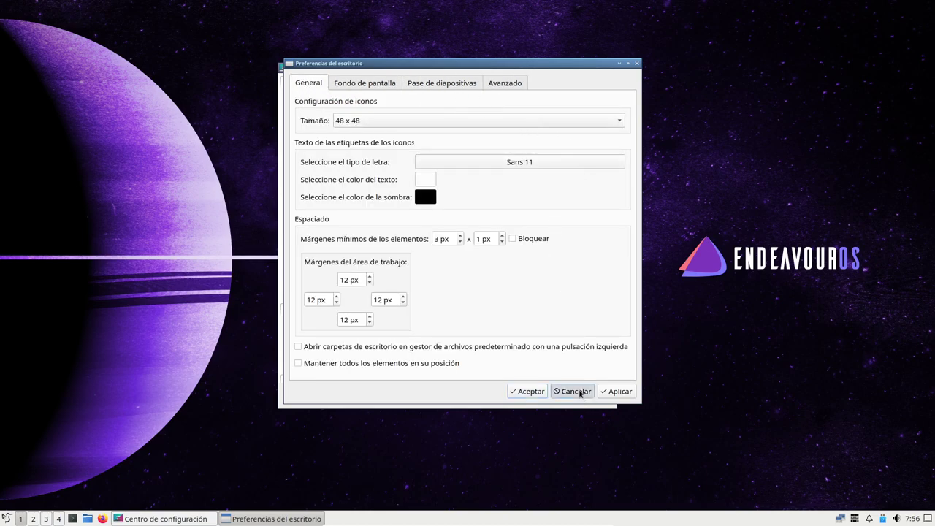
click(575, 392)
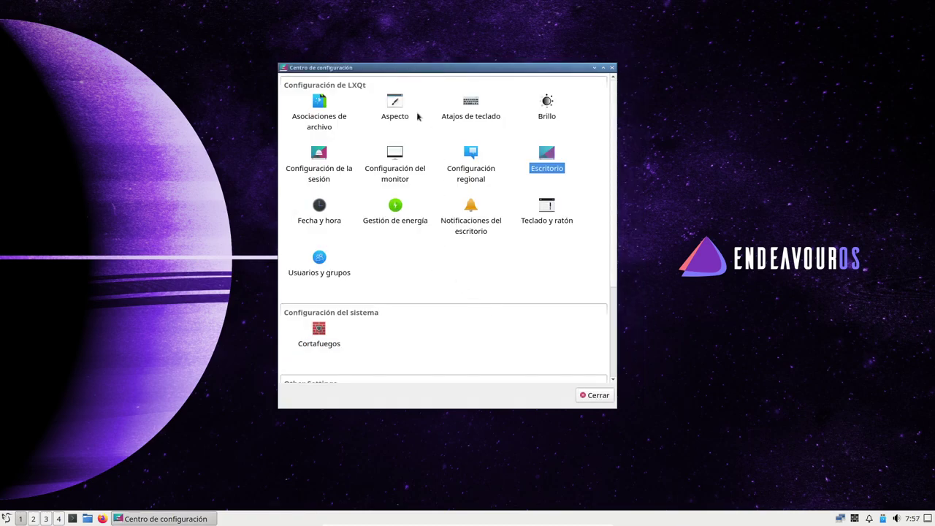
Step: Review session settings' window manager, environment, autostart and user folder pages, then close both windows
click(312, 177)
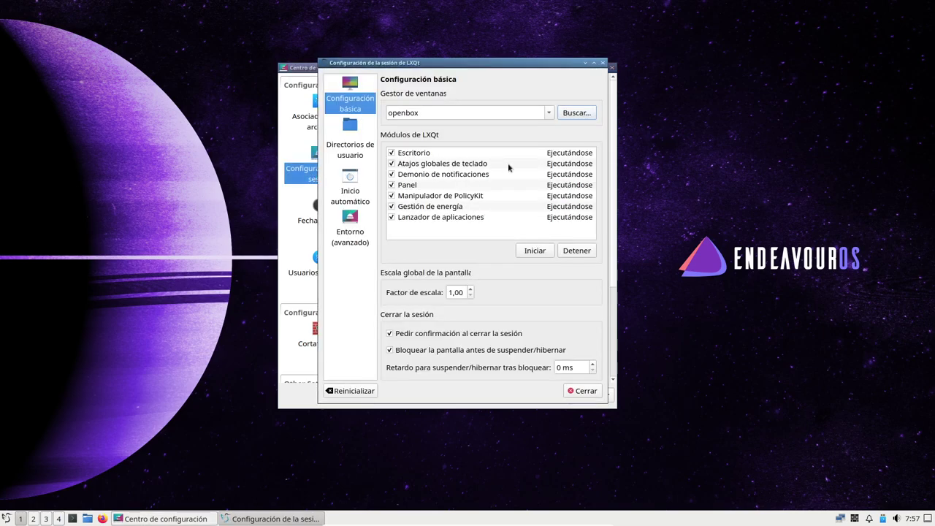
click(548, 113)
click(548, 114)
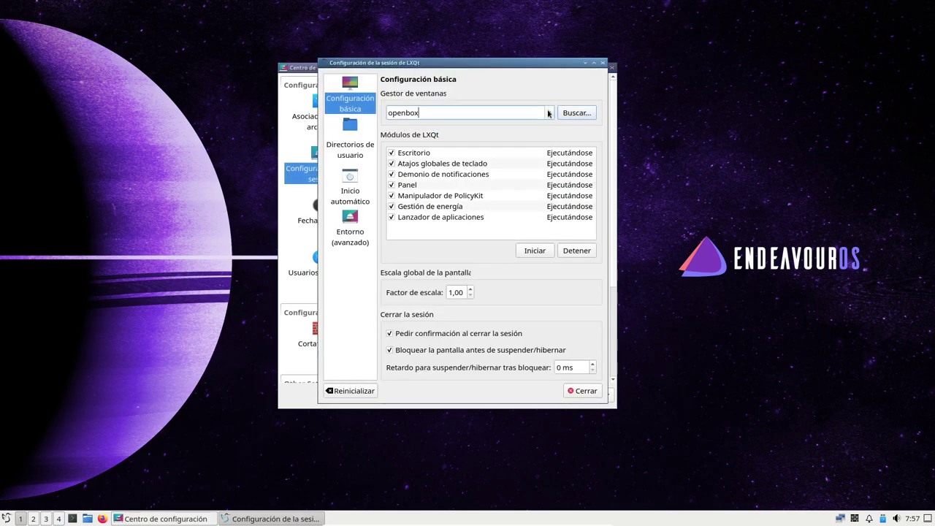
click(350, 239)
click(356, 198)
click(352, 153)
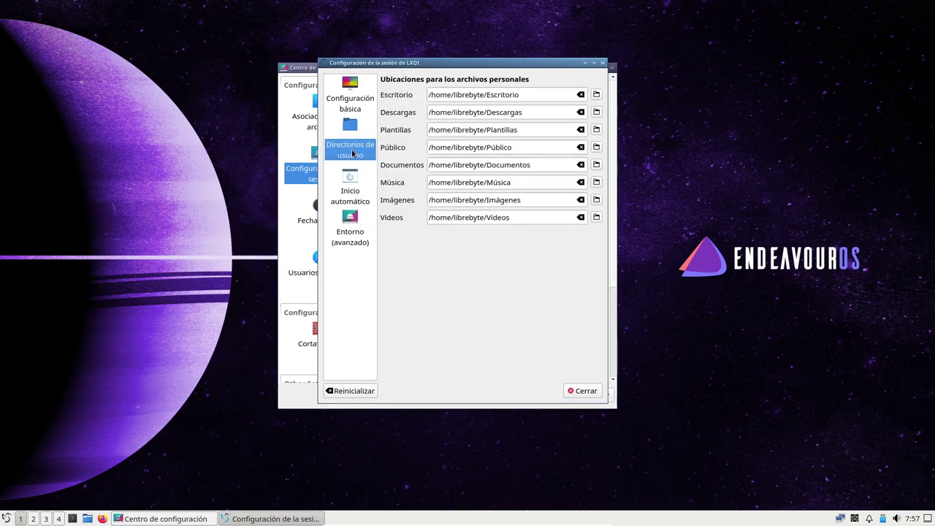
click(600, 65)
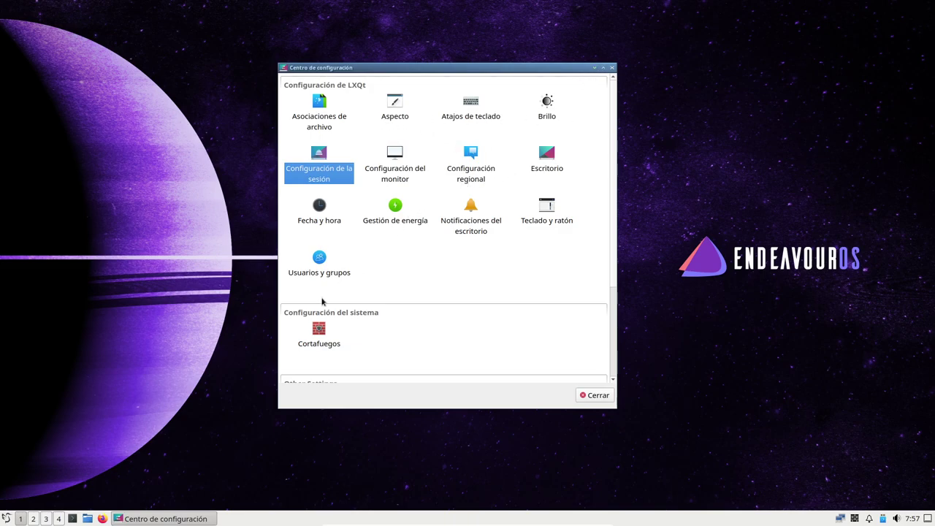
scroll(575, 312, down, 3)
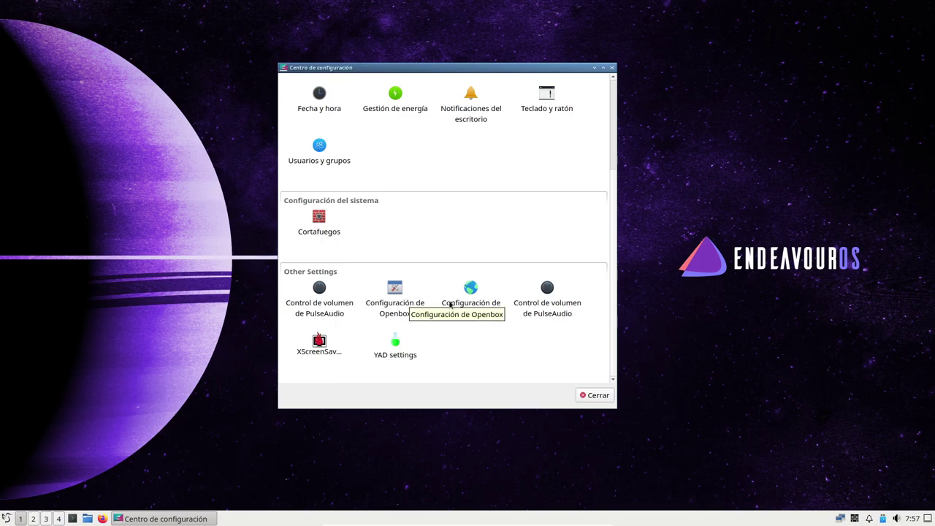
click(598, 394)
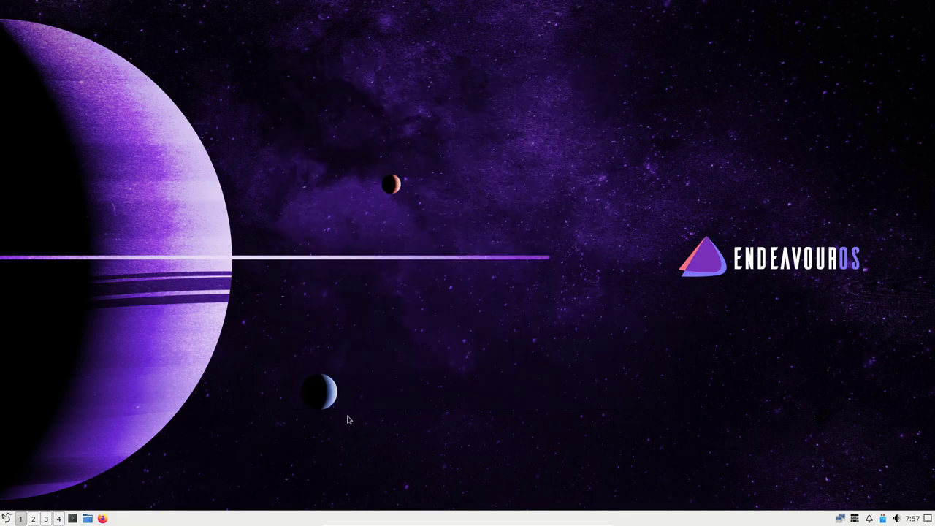
click(6, 518)
mouse_move(58, 391)
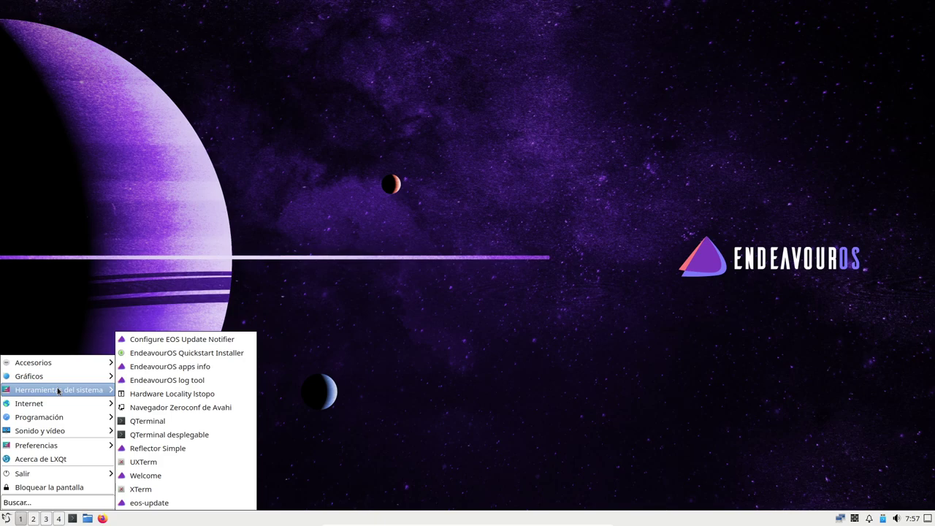
mouse_move(58, 449)
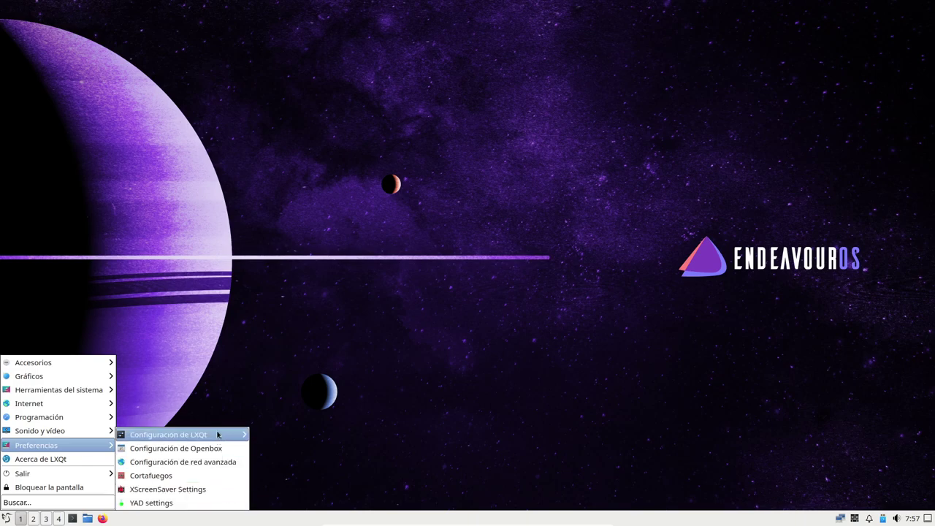
mouse_move(217, 434)
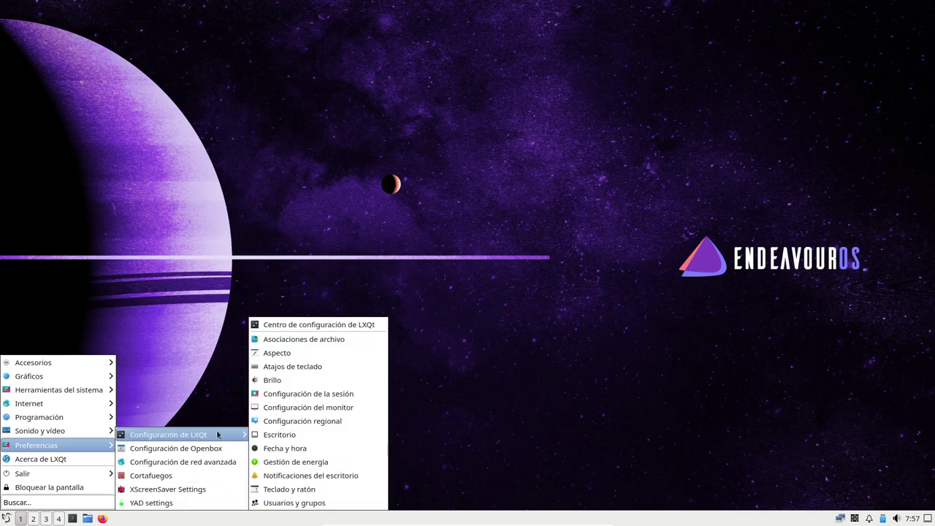
click(192, 503)
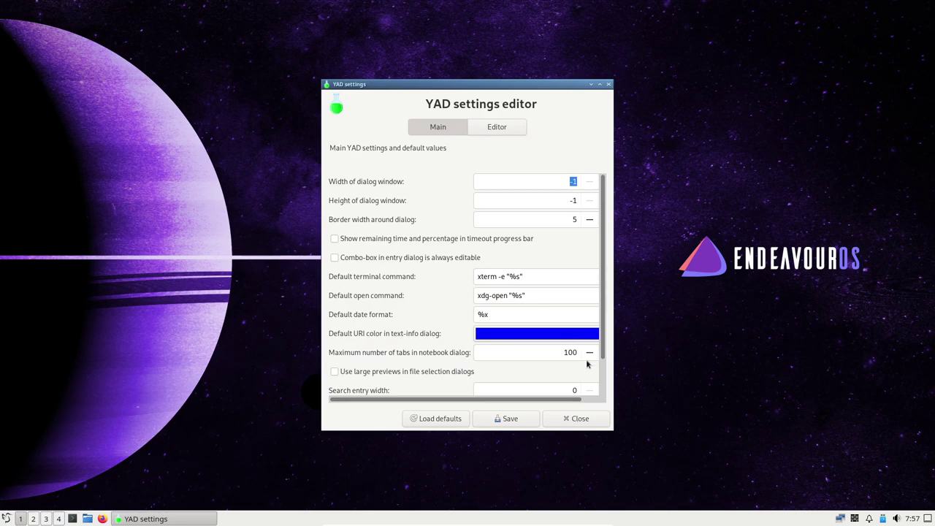
click(577, 421)
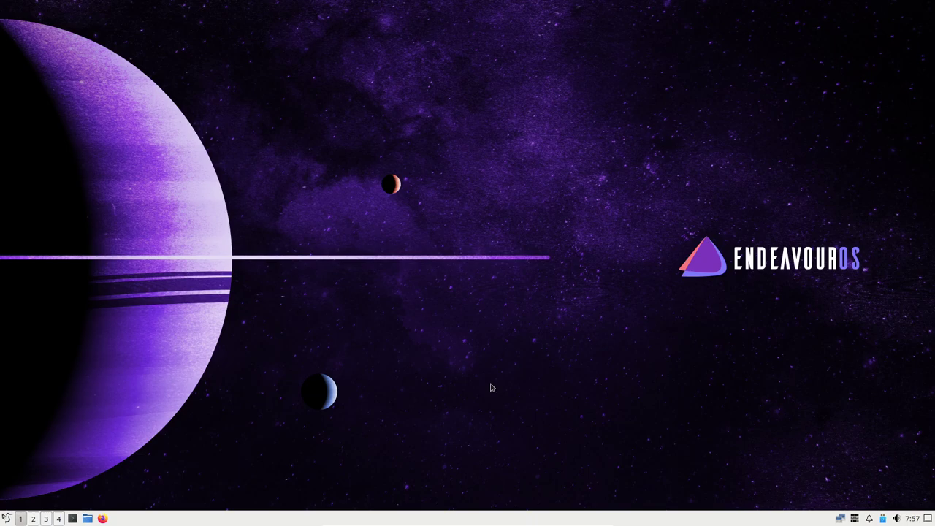
click(6, 518)
Step: Launch PCManFM-Qt from Accesorios and maximize it on the home folder
mouse_move(69, 369)
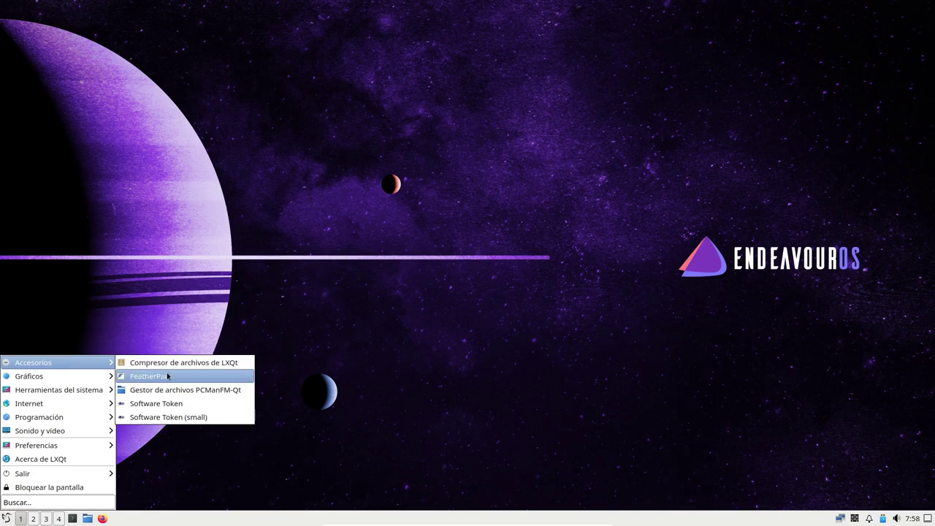
click(195, 390)
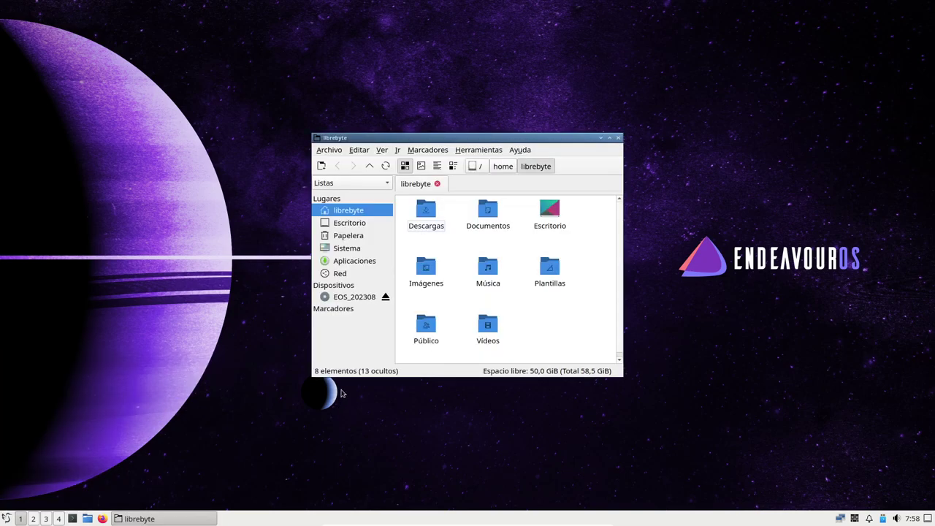
click(609, 137)
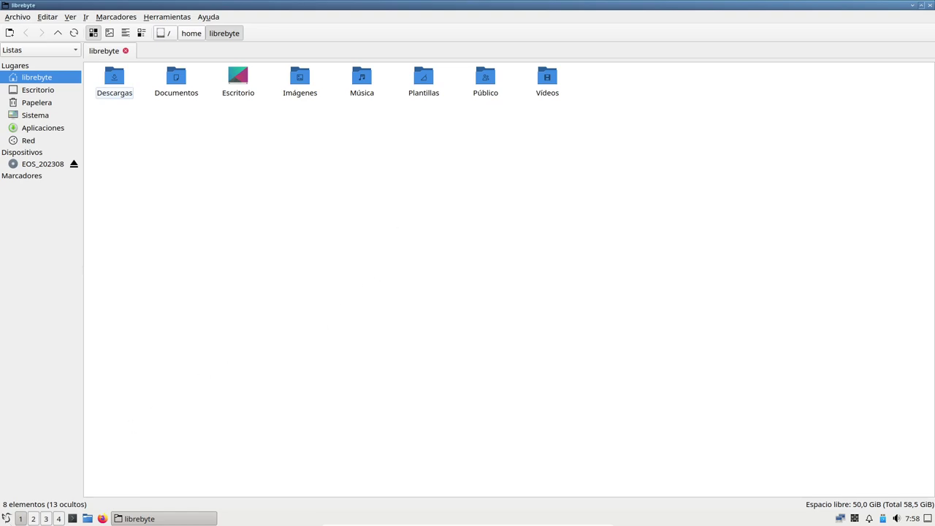
Step: Start QTerminal from the Herramientas del sistema menu
click(6, 517)
mouse_move(85, 363)
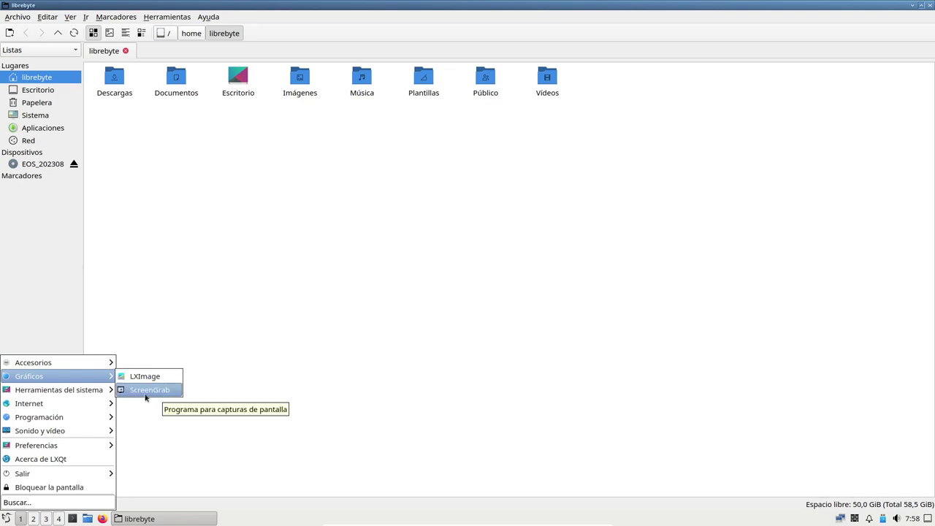
mouse_move(92, 392)
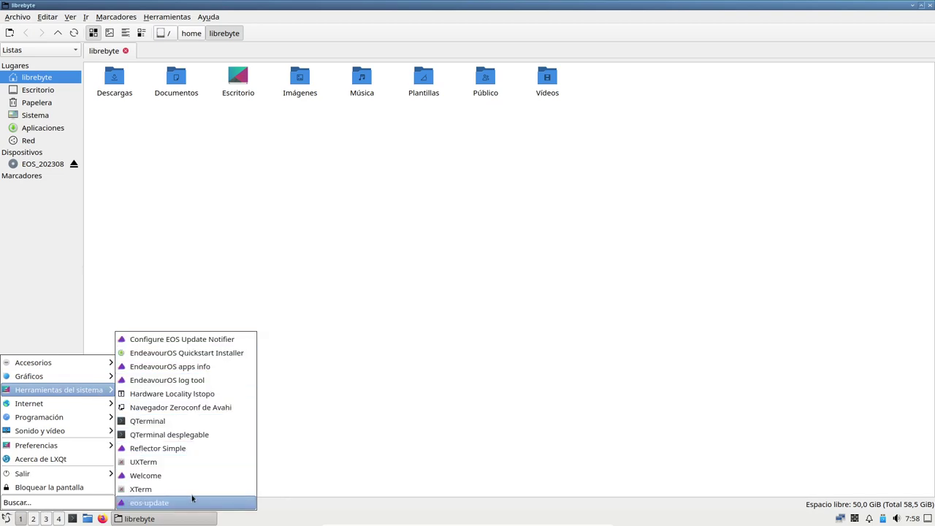
click(183, 421)
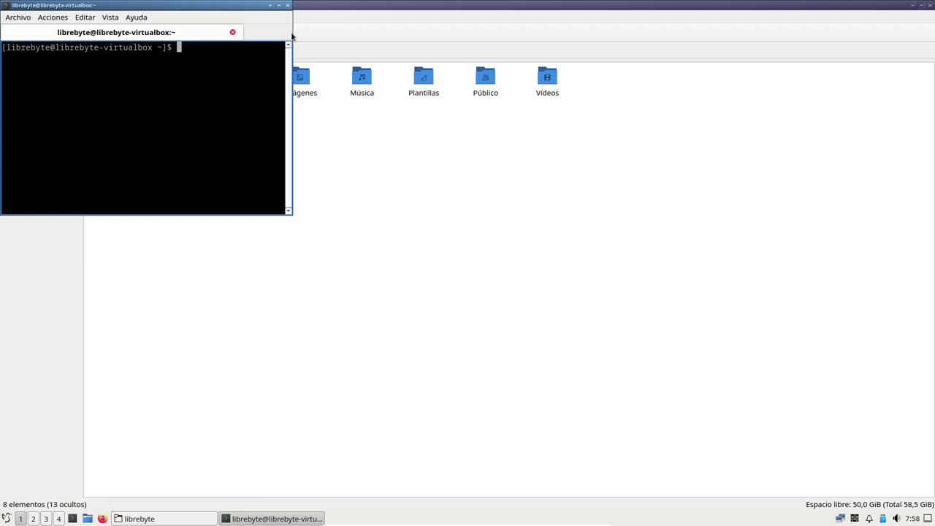
Step: Maximize QTerminal, then browse the Internet, Programación and Sonido y vídeo menu submenus
click(280, 6)
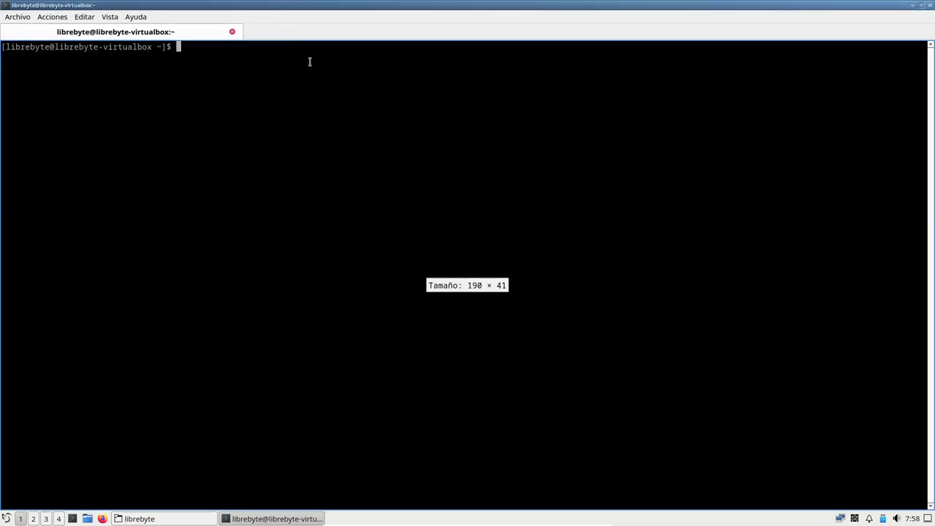
click(6, 518)
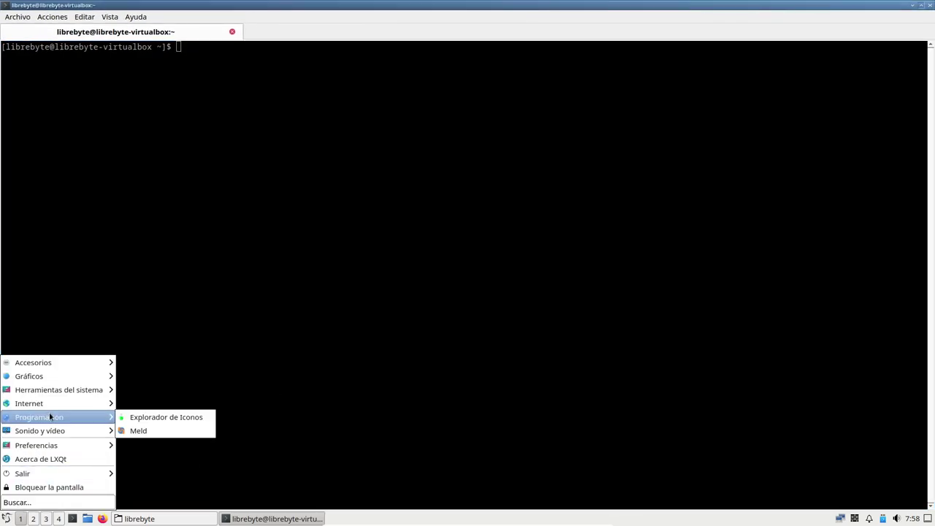
mouse_move(76, 403)
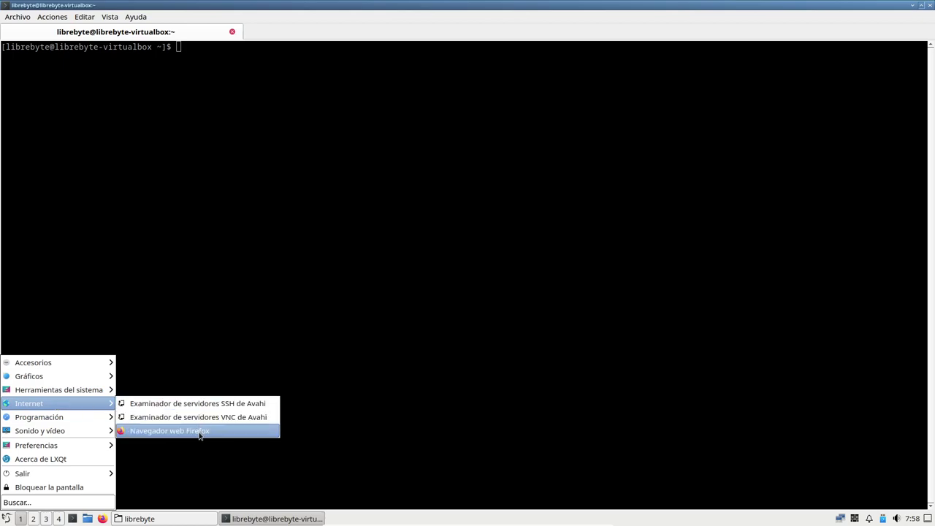
mouse_move(86, 422)
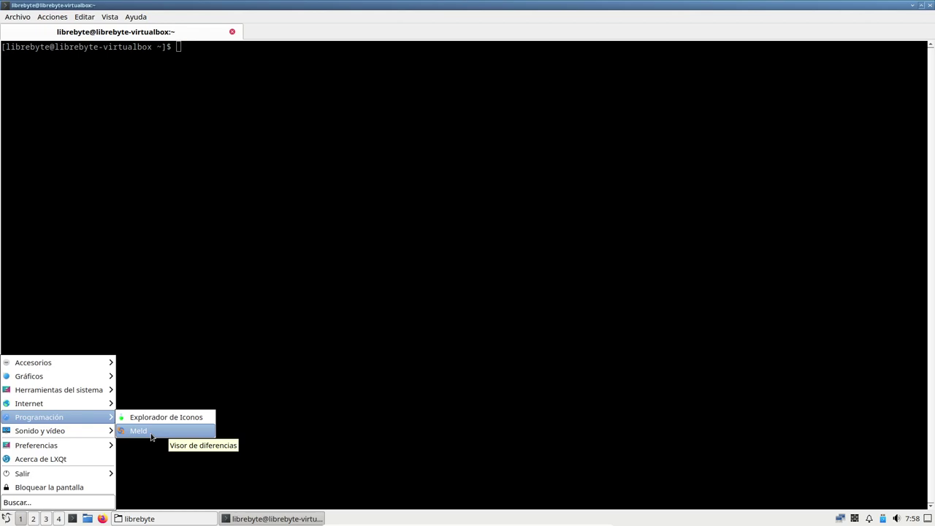
mouse_move(63, 431)
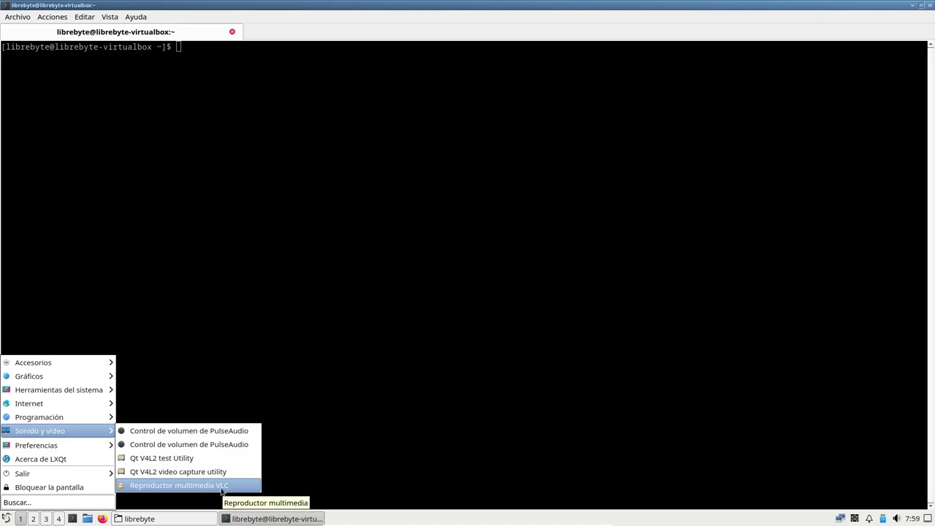
mouse_move(193, 436)
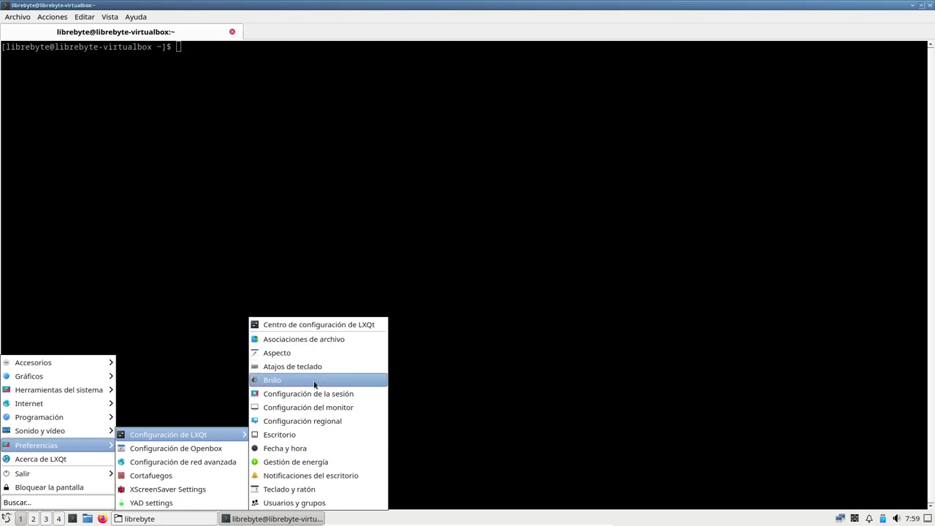
click(72, 457)
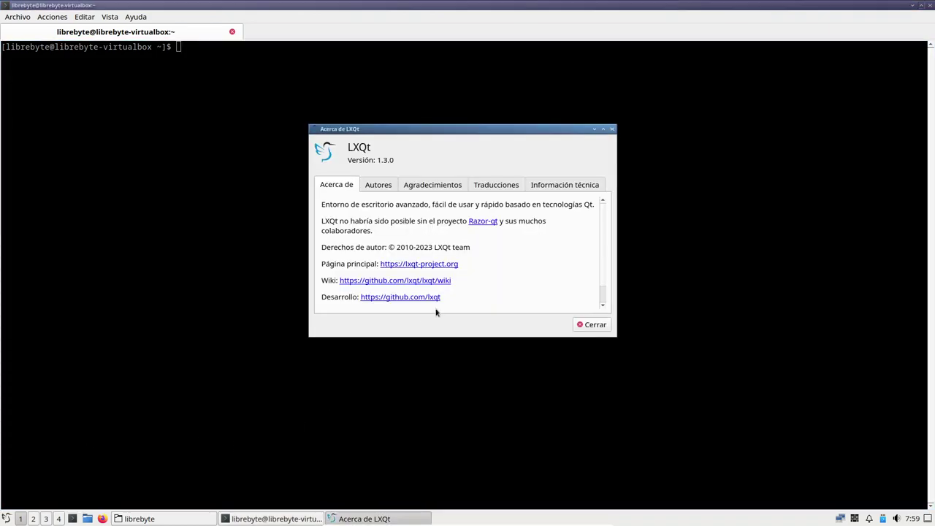
click(594, 325)
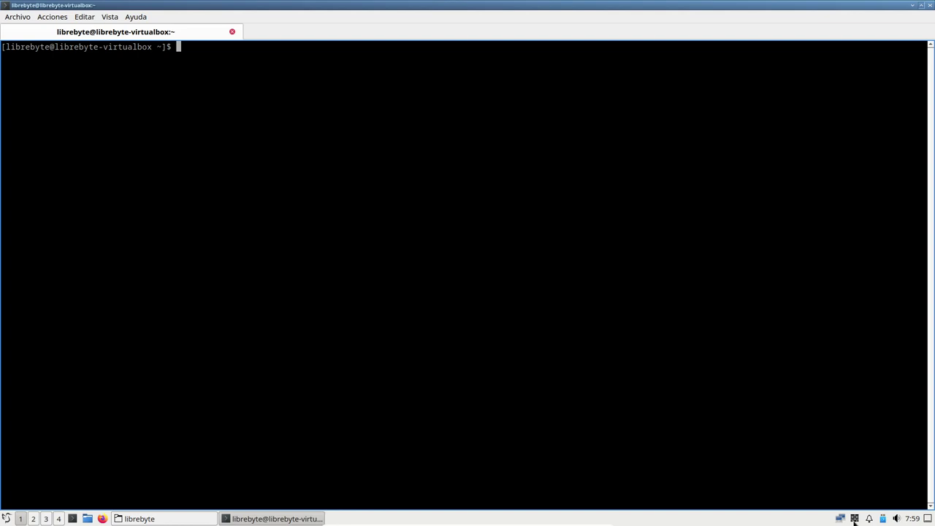
mouse_move(854, 522)
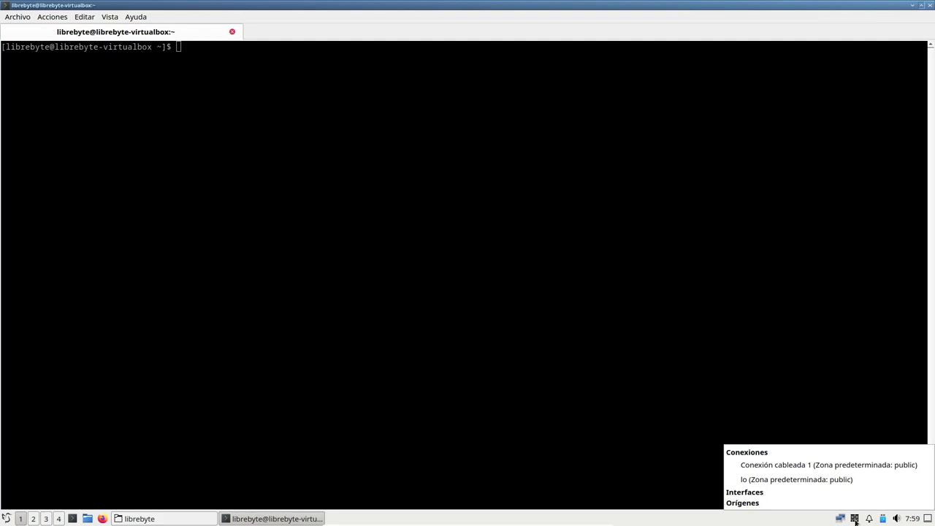
right_click(855, 521)
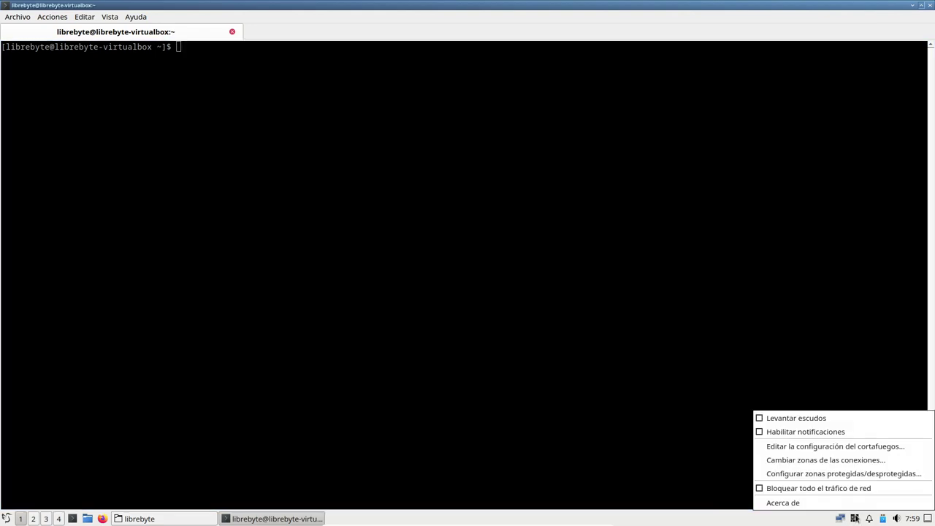
click(803, 503)
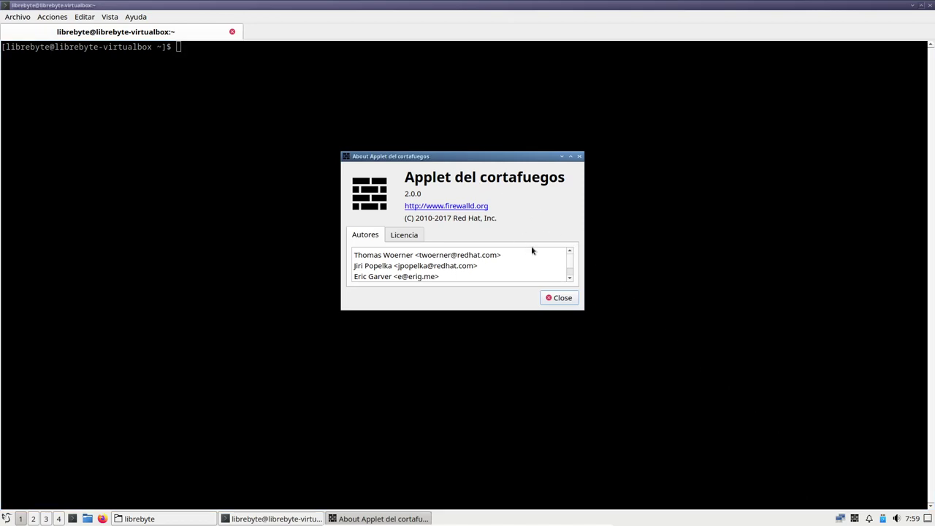
click(561, 298)
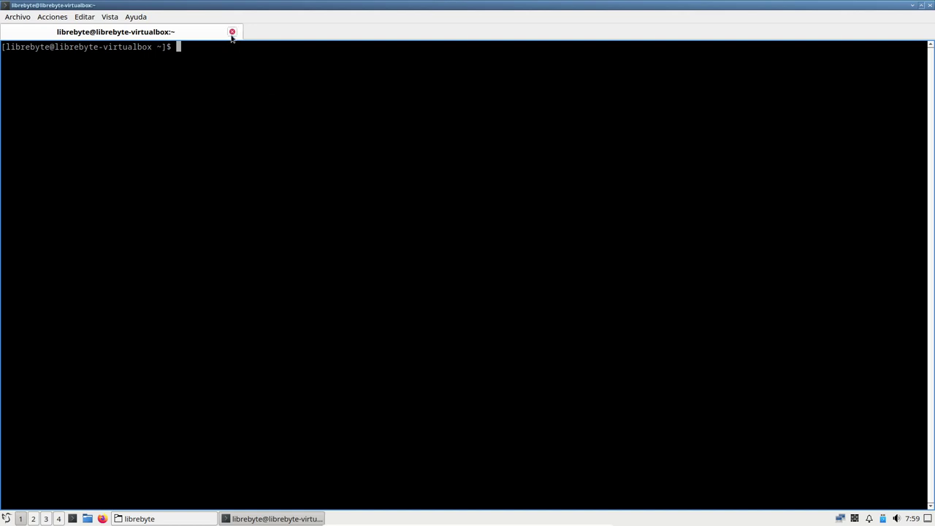
Step: Close QTerminal from its title-bar menu, confirming Sí, then close the file manager
right_click(879, 8)
click(820, 108)
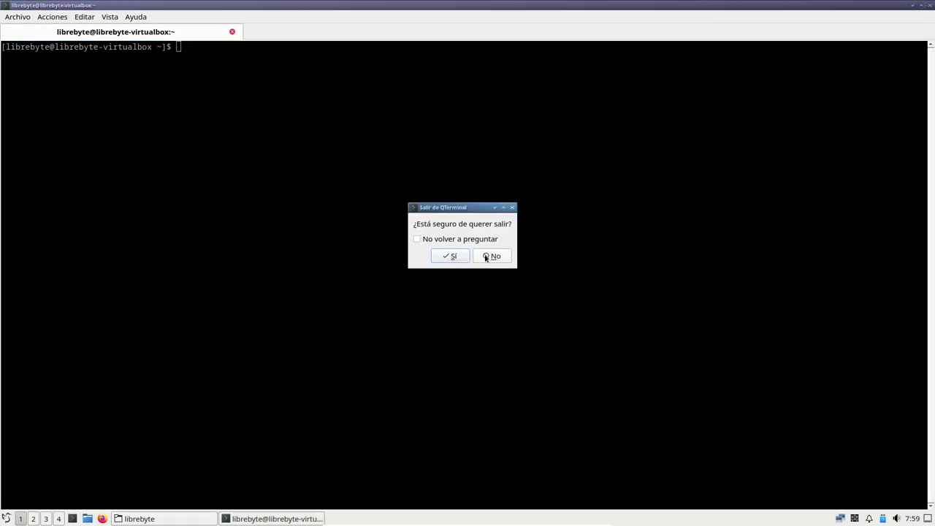
click(453, 257)
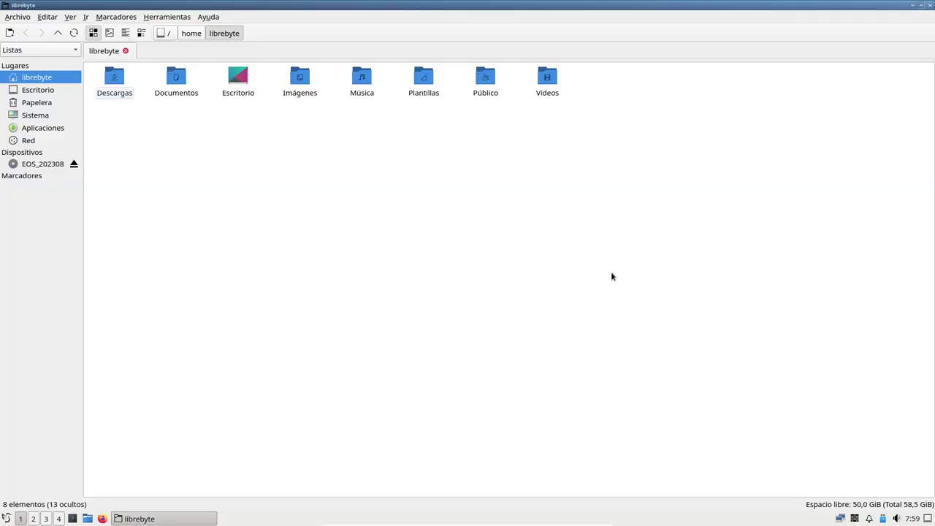
click(929, 5)
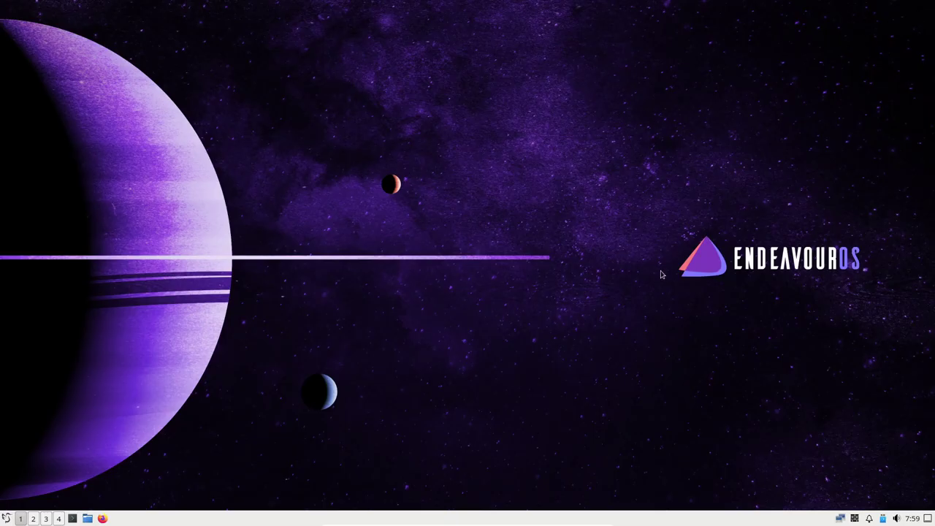